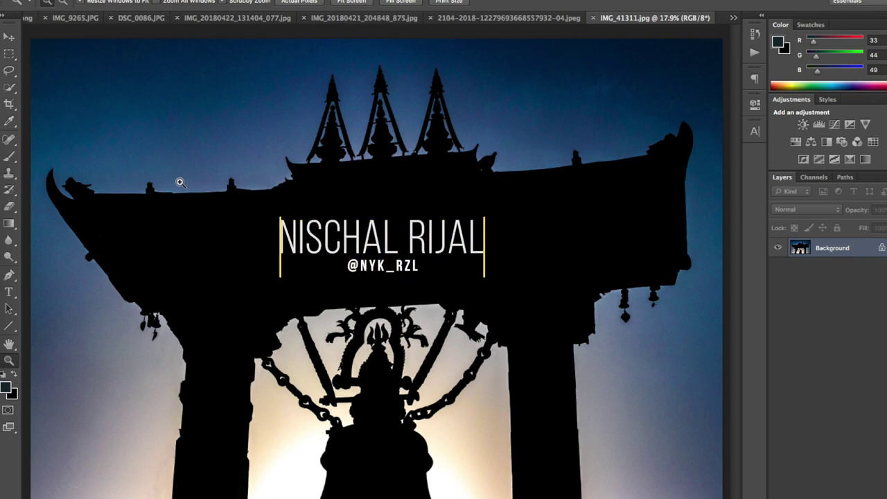
Rotate the temple photo's crop 0.7° to level it, widen both sides, and commit
{"action": "left_click", "coordinate": [246, 203], "text": "alt"}
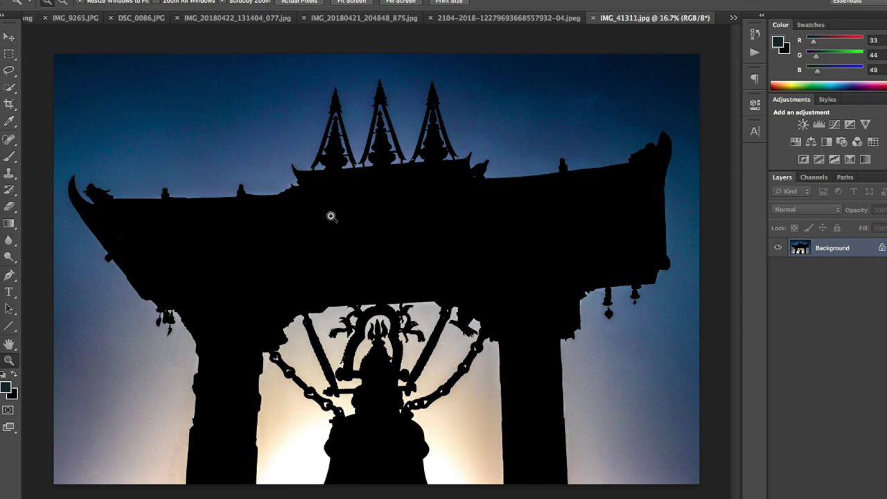
{"action": "key", "text": "c"}
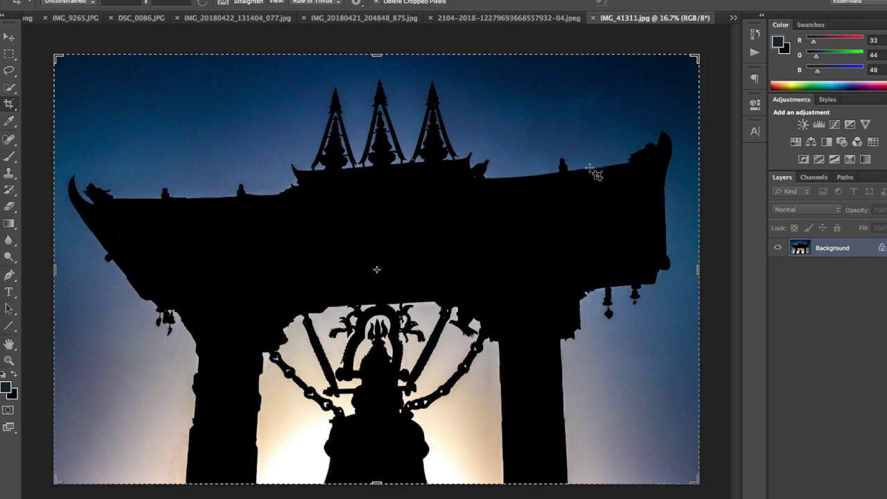
{"action": "left_click_drag", "start_coordinate": [718, 202], "coordinate": [714, 233]}
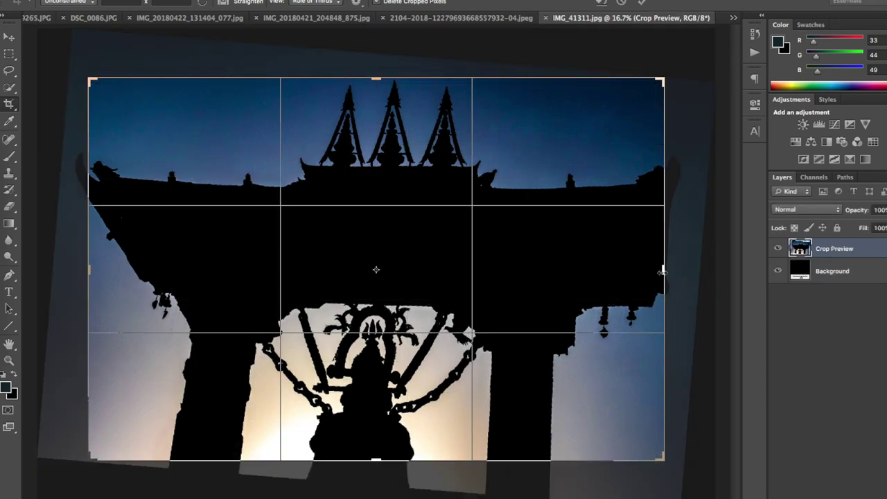
{"action": "left_click_drag", "start_coordinate": [664, 272], "coordinate": [676, 271]}
{"action": "left_click_drag", "start_coordinate": [73, 272], "coordinate": [59, 268]}
{"action": "left_click", "coordinate": [642, 3]}
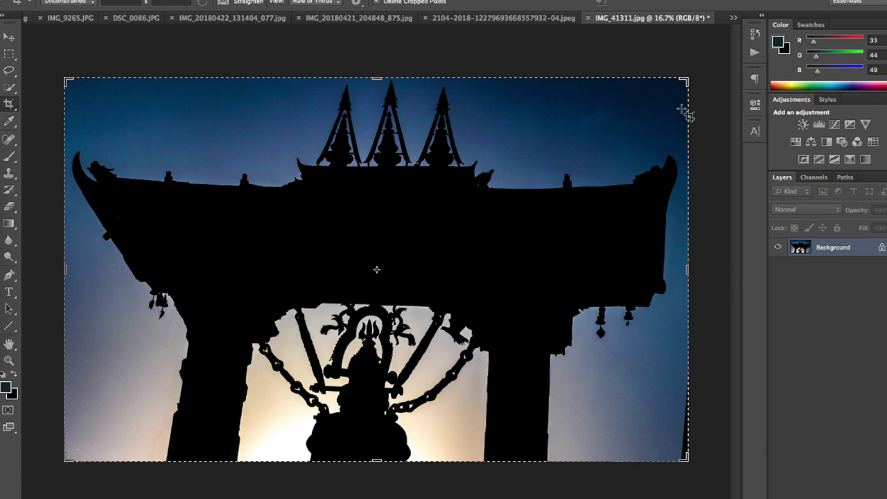
{"action": "key", "text": "z"}
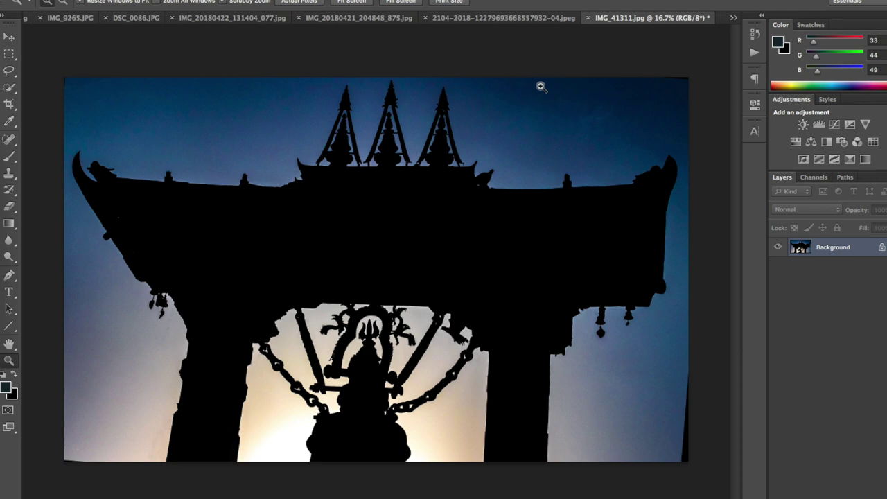
Convert the Background into an editable Layer 0
{"action": "left_click", "coordinate": [862, 250]}
{"action": "double_click", "coordinate": [863, 251]}
{"action": "key", "text": "Return"}
{"action": "double_click", "coordinate": [872, 253]}
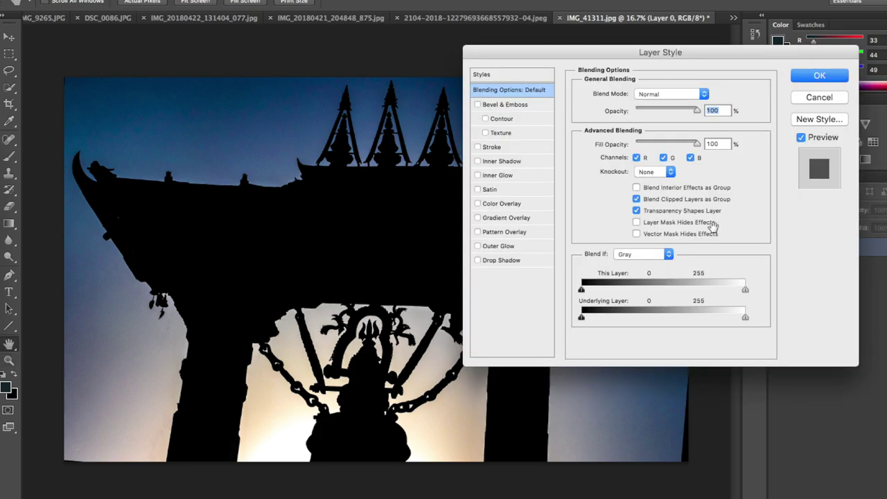
{"action": "key", "text": "Escape"}
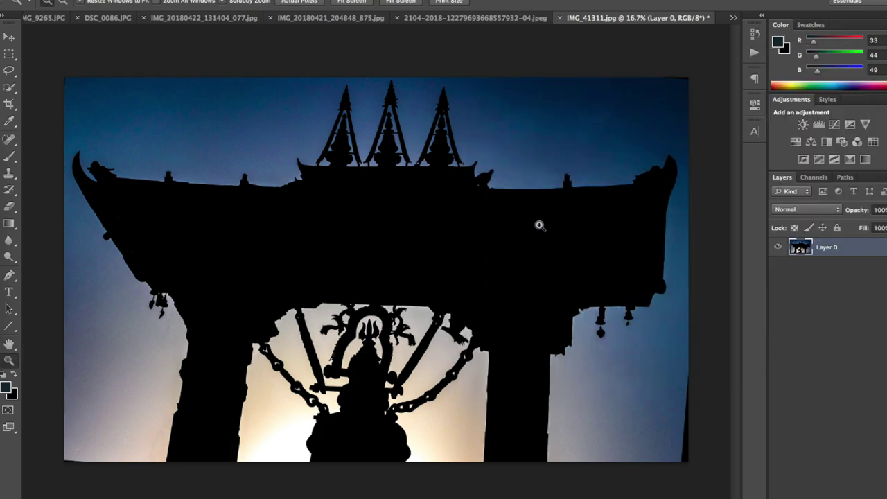
Warp Layer 0's bottom edge and lower-left corner by dragging mesh points, then commit
{"action": "key", "text": "ctrl+t"}
{"action": "right_click", "coordinate": [427, 224]}
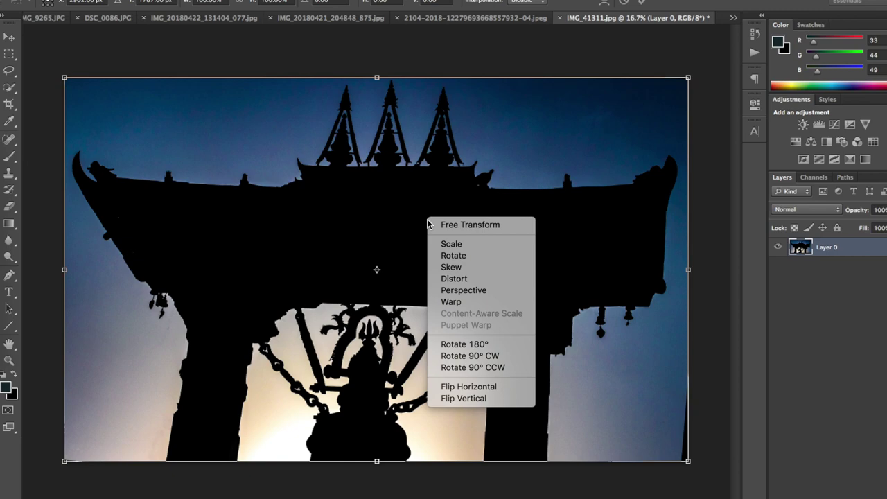
{"action": "left_click", "coordinate": [471, 303]}
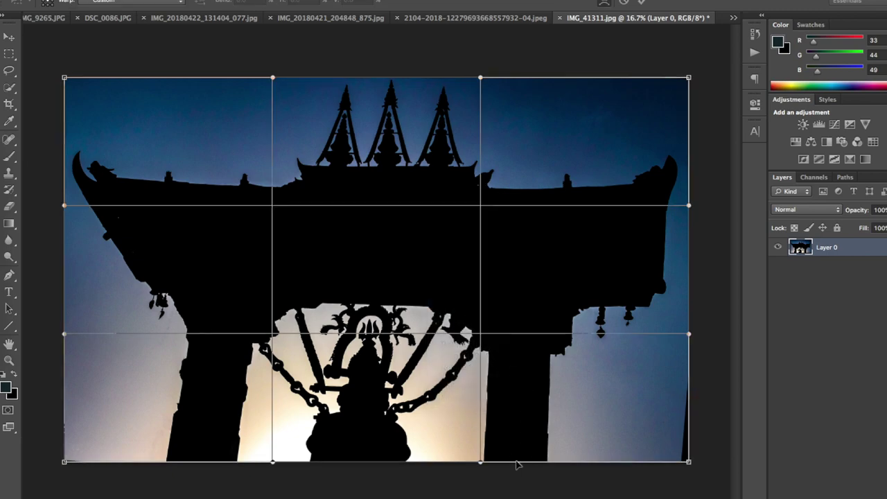
{"action": "mouse_move", "coordinate": [520, 468]}
{"action": "left_mouse_down"}
{"action": "mouse_move", "coordinate": [537, 470]}
{"action": "mouse_move", "coordinate": [528, 469]}
{"action": "left_mouse_up"}
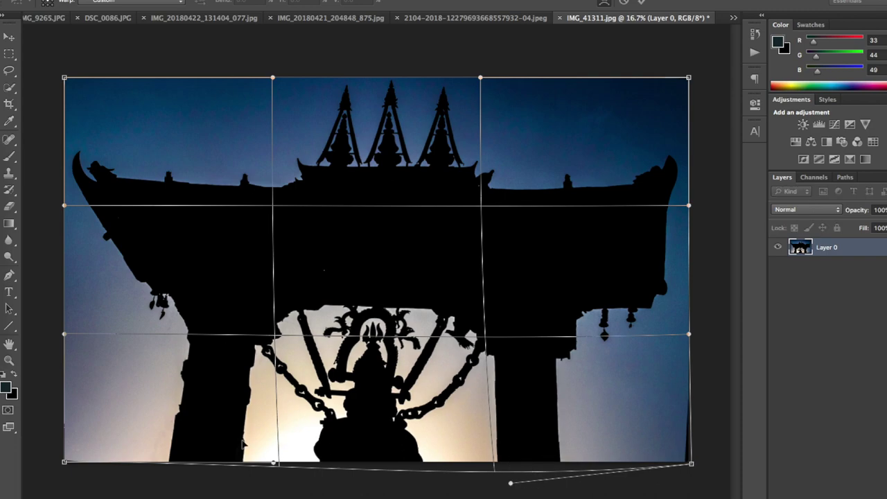
{"action": "mouse_move", "coordinate": [195, 461]}
{"action": "left_mouse_down"}
{"action": "mouse_move", "coordinate": [202, 456]}
{"action": "mouse_move", "coordinate": [201, 479]}
{"action": "mouse_move", "coordinate": [213, 461]}
{"action": "left_mouse_up"}
{"action": "left_click_drag", "start_coordinate": [317, 452], "coordinate": [307, 450]}
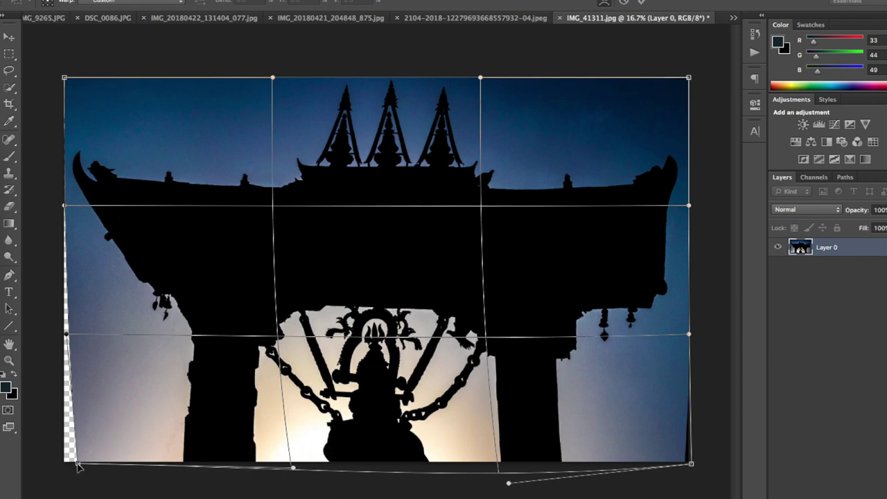
{"action": "left_click_drag", "start_coordinate": [78, 463], "coordinate": [89, 468]}
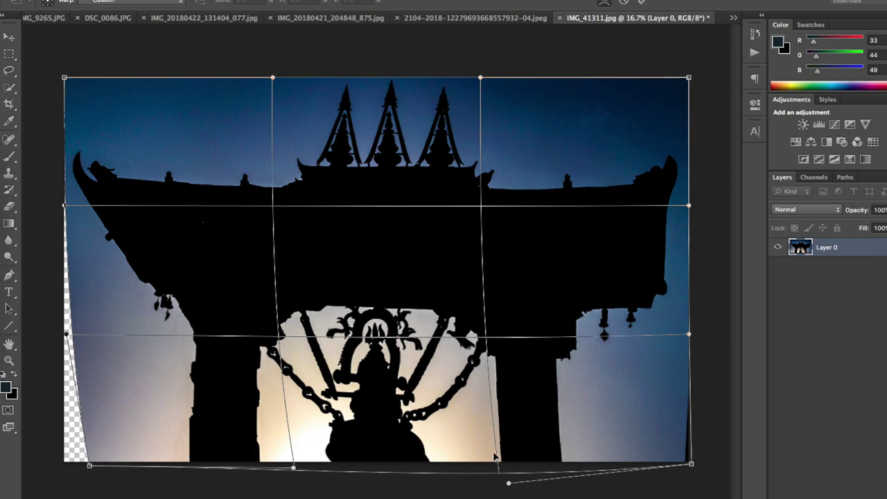
{"action": "left_click_drag", "start_coordinate": [495, 456], "coordinate": [489, 456]}
{"action": "left_click", "coordinate": [642, 3]}
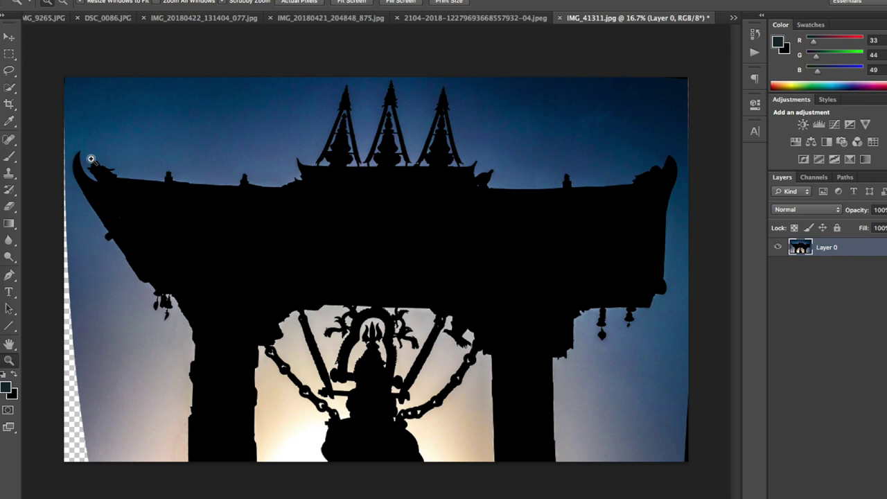
Lasso the transparent gap along the left edge and Content-Aware Fill it
{"action": "left_click", "coordinate": [9, 53]}
{"action": "left_click", "coordinate": [56, 121]}
{"action": "left_click_drag", "start_coordinate": [57, 120], "coordinate": [76, 480]}
{"action": "key", "text": "ctrl+d"}
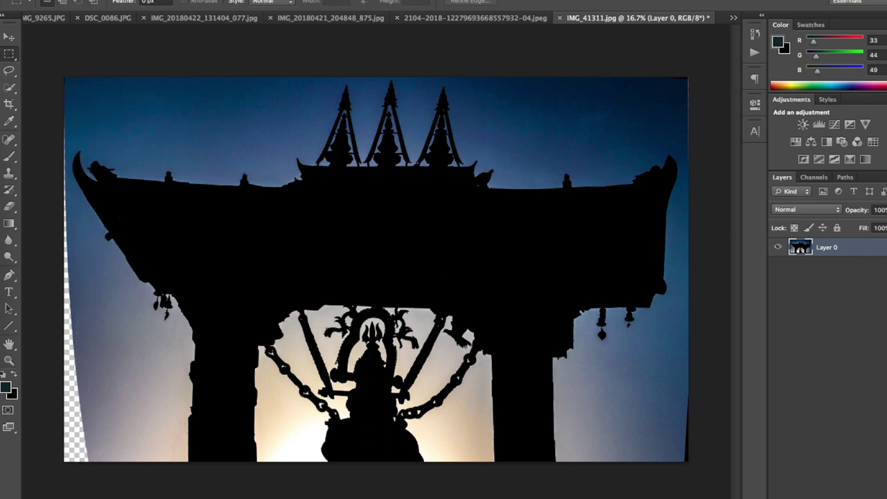
{"action": "left_click", "coordinate": [10, 70]}
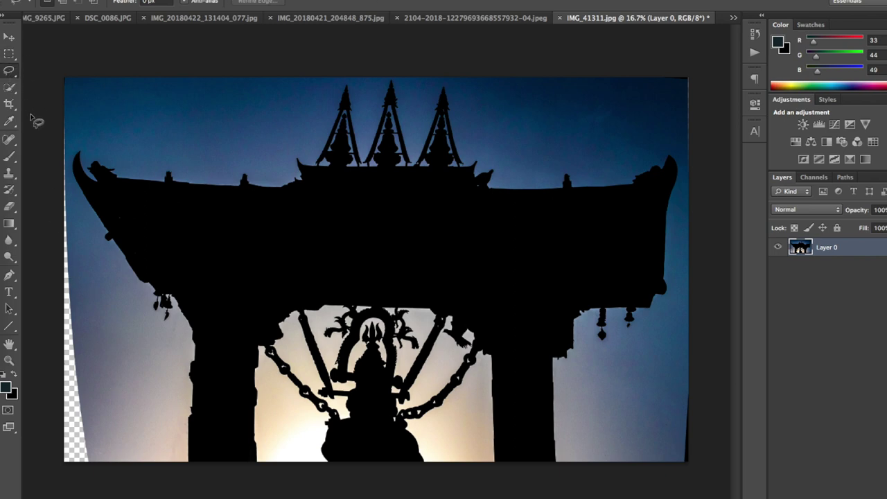
{"action": "mouse_move", "coordinate": [66, 119]}
{"action": "left_mouse_down"}
{"action": "mouse_move", "coordinate": [113, 370]}
{"action": "mouse_move", "coordinate": [79, 481]}
{"action": "mouse_move", "coordinate": [38, 179]}
{"action": "mouse_move", "coordinate": [49, 123]}
{"action": "mouse_move", "coordinate": [67, 120]}
{"action": "left_mouse_up"}
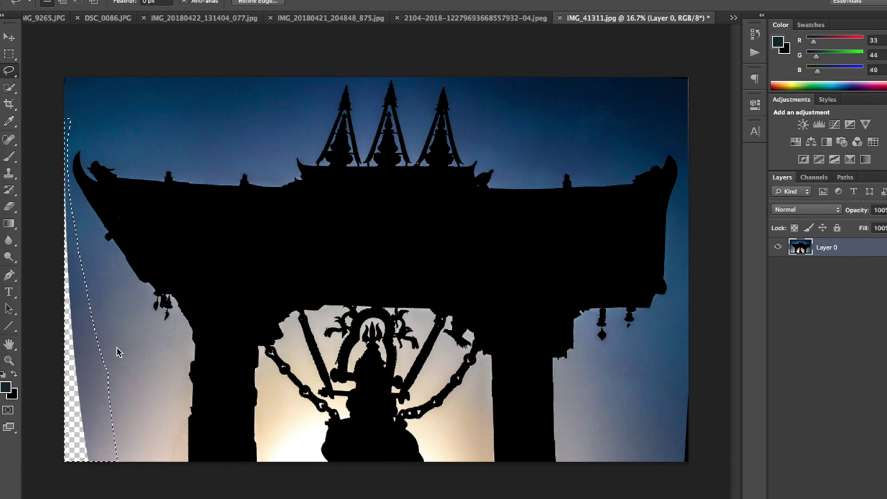
{"action": "right_click", "coordinate": [88, 416]}
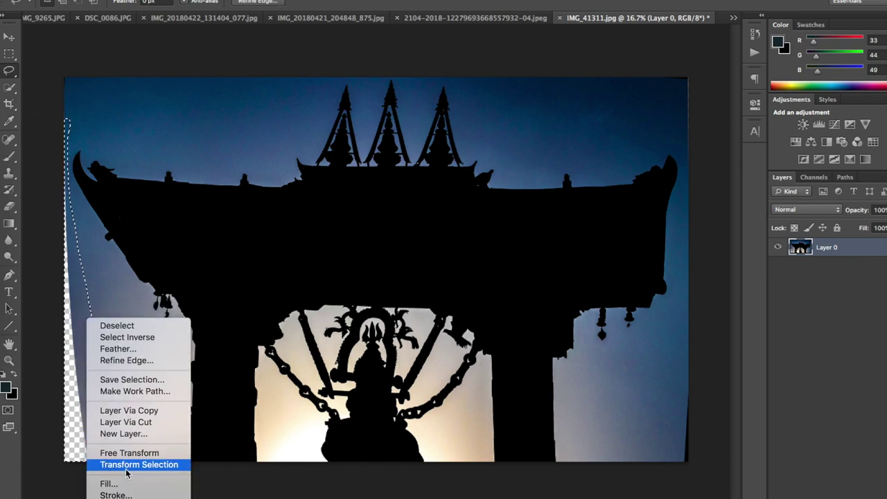
{"action": "left_click", "coordinate": [129, 485]}
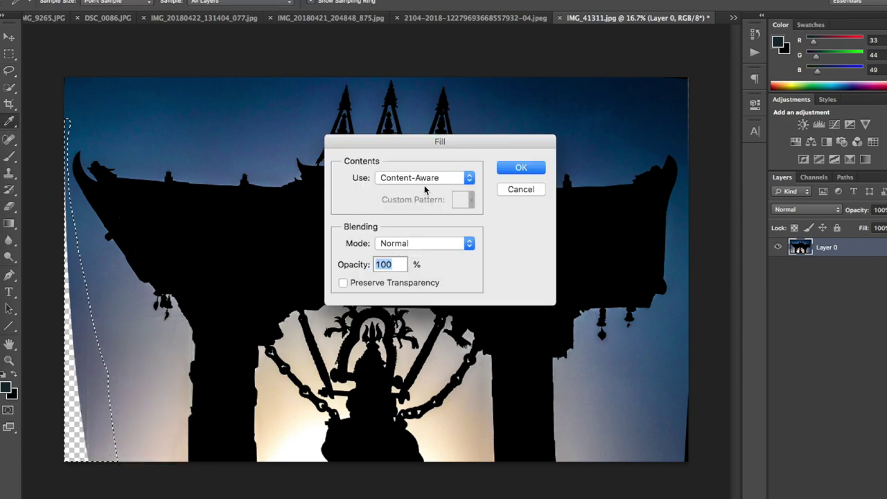
{"action": "left_click", "coordinate": [521, 168]}
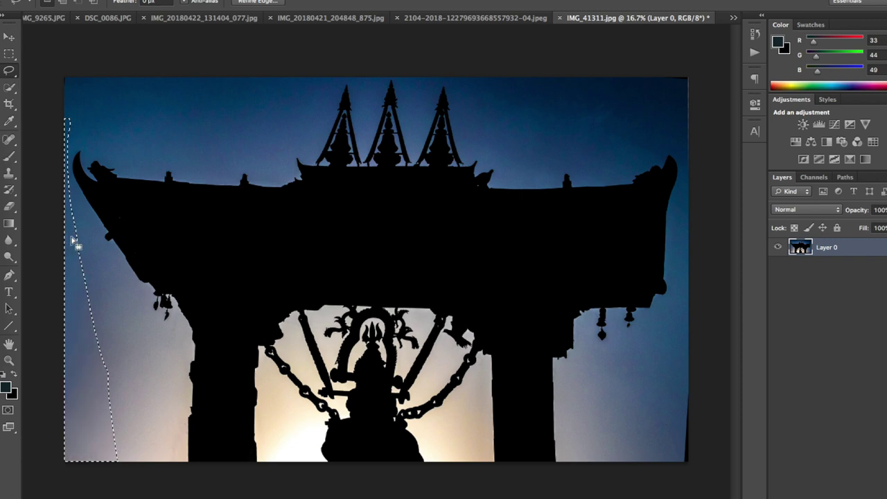
Content-Aware Fill the upper-right and lower-right edge areas with matching sky
{"action": "left_click", "coordinate": [618, 129]}
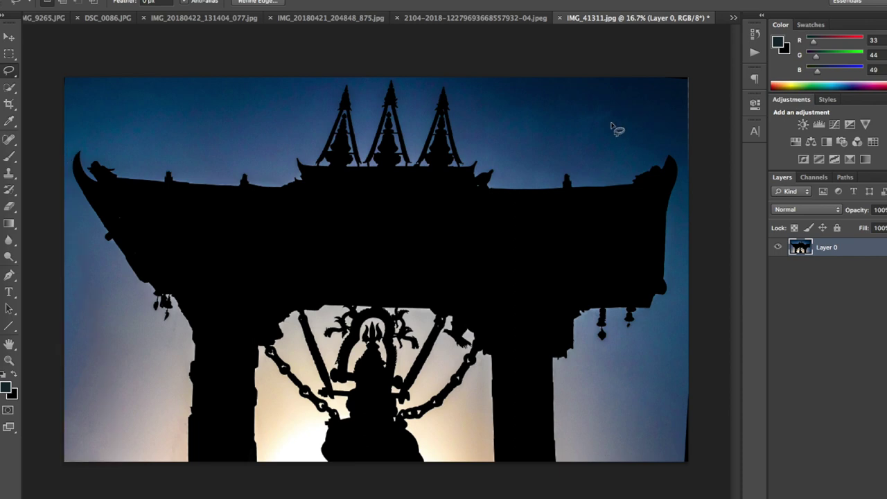
{"action": "mouse_move", "coordinate": [650, 78]}
{"action": "left_mouse_down"}
{"action": "mouse_move", "coordinate": [674, 89]}
{"action": "mouse_move", "coordinate": [693, 184]}
{"action": "mouse_move", "coordinate": [710, 133]}
{"action": "mouse_move", "coordinate": [706, 44]}
{"action": "mouse_move", "coordinate": [645, 62]}
{"action": "mouse_move", "coordinate": [684, 87]}
{"action": "left_mouse_up"}
{"action": "right_click", "coordinate": [683, 83]}
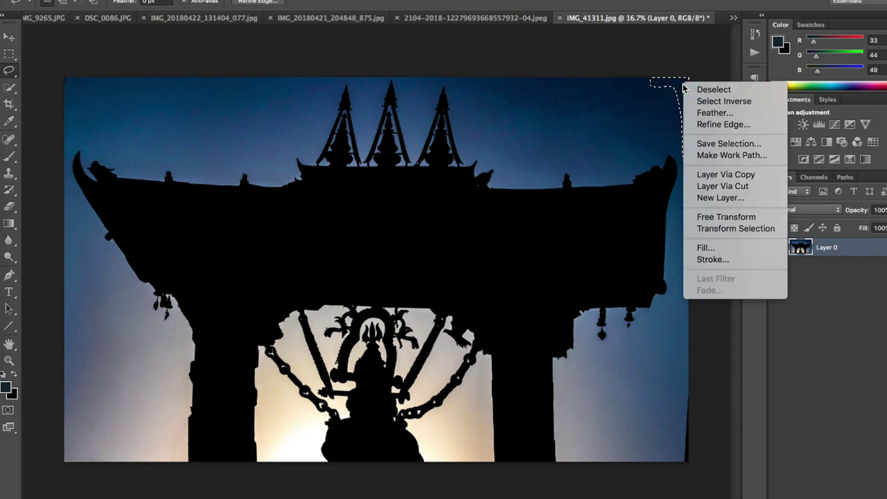
{"action": "left_click", "coordinate": [718, 253]}
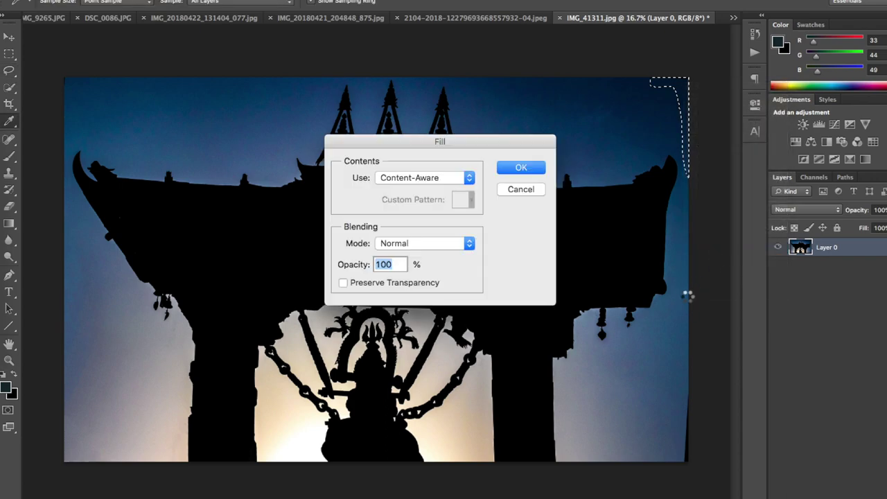
{"action": "key", "text": "Return"}
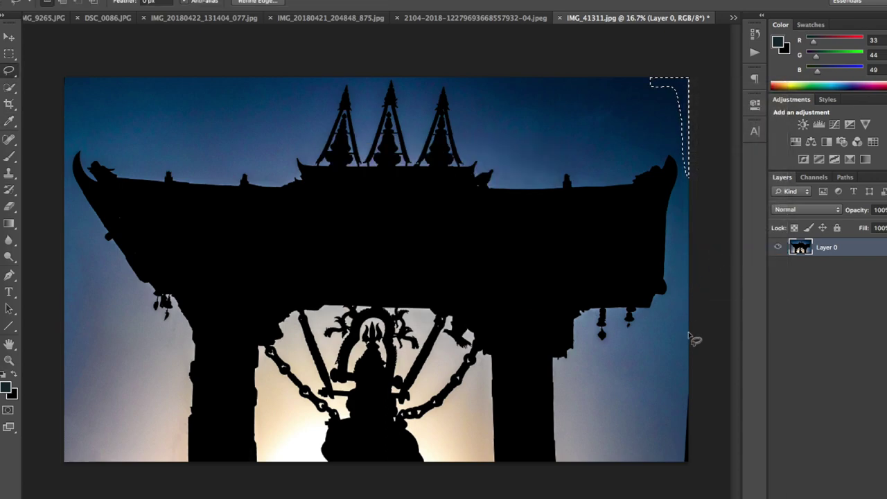
{"action": "left_click", "coordinate": [669, 379]}
{"action": "mouse_move", "coordinate": [669, 379]}
{"action": "left_mouse_down"}
{"action": "mouse_move", "coordinate": [663, 480]}
{"action": "mouse_move", "coordinate": [702, 484]}
{"action": "left_mouse_up"}
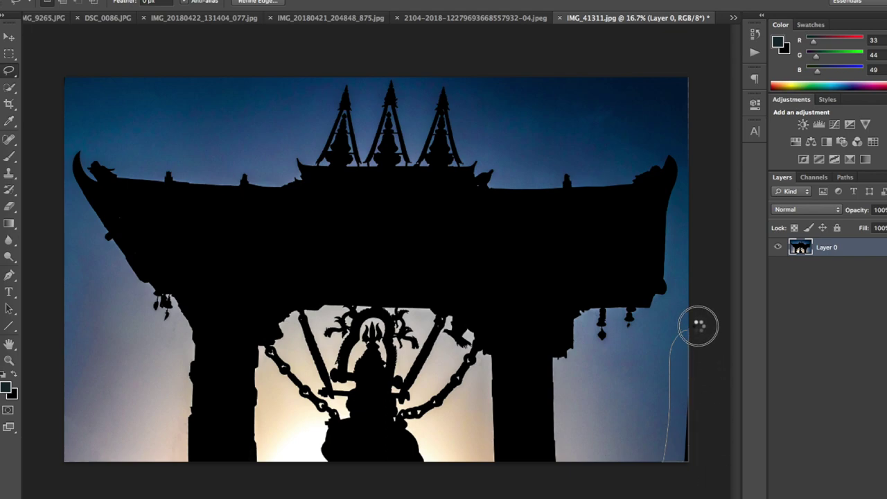
{"action": "right_click", "coordinate": [681, 383]}
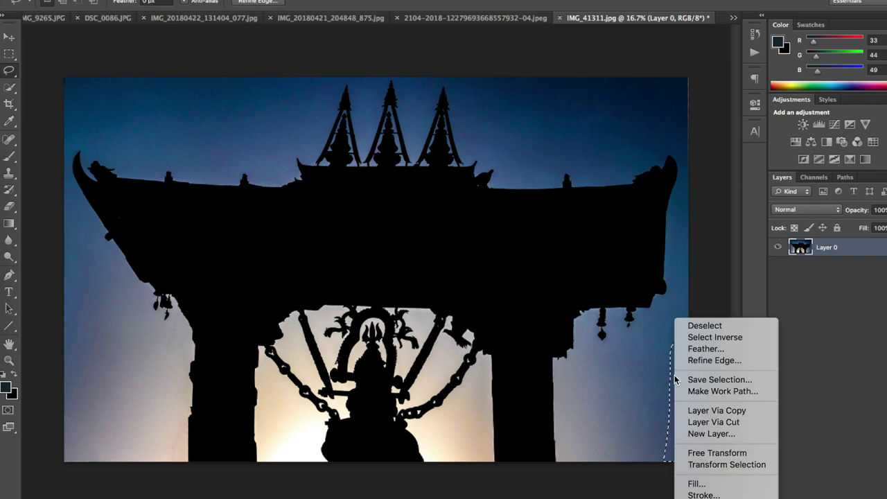
{"action": "left_click", "coordinate": [706, 480]}
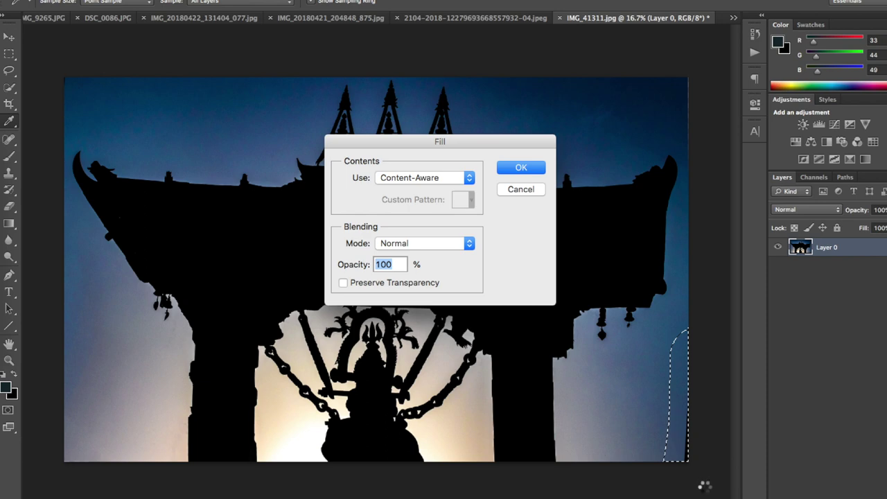
{"action": "key", "text": "Return"}
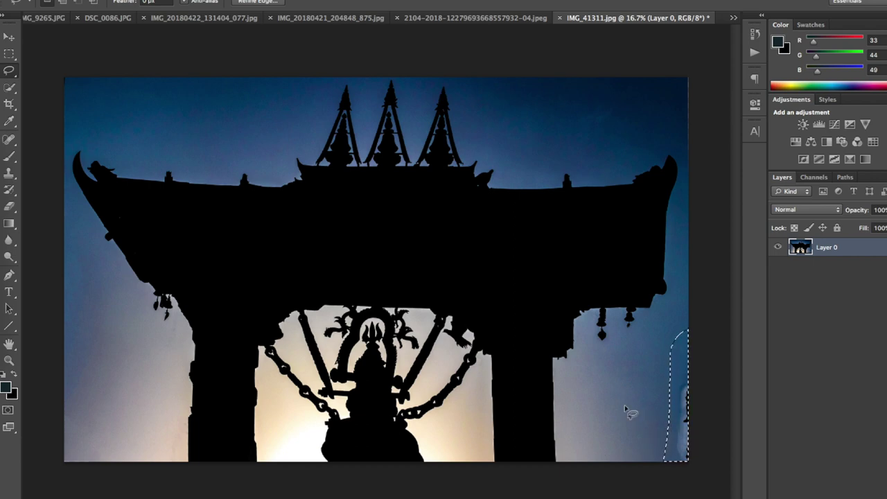
Patch the marked right-edge area with nearby sky using the Patch Tool, then deselect
{"action": "left_click", "coordinate": [5, 141]}
{"action": "left_click", "coordinate": [52, 163]}
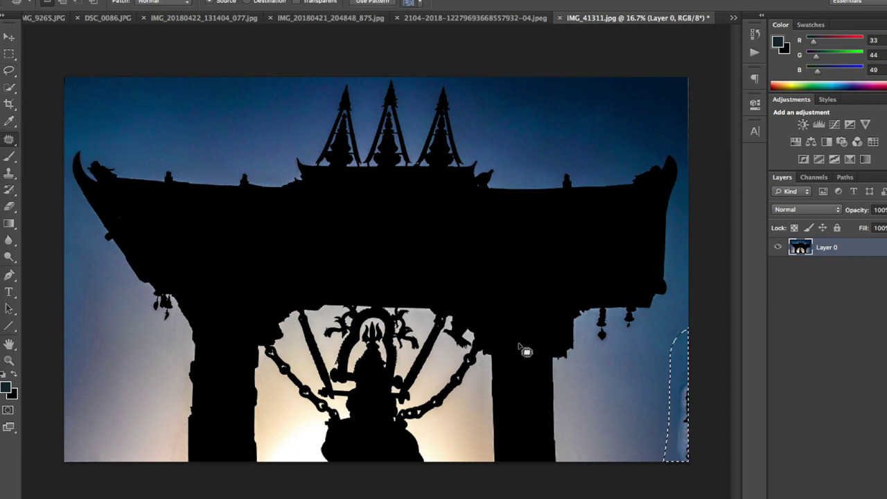
{"action": "left_click_drag", "start_coordinate": [686, 386], "coordinate": [614, 387]}
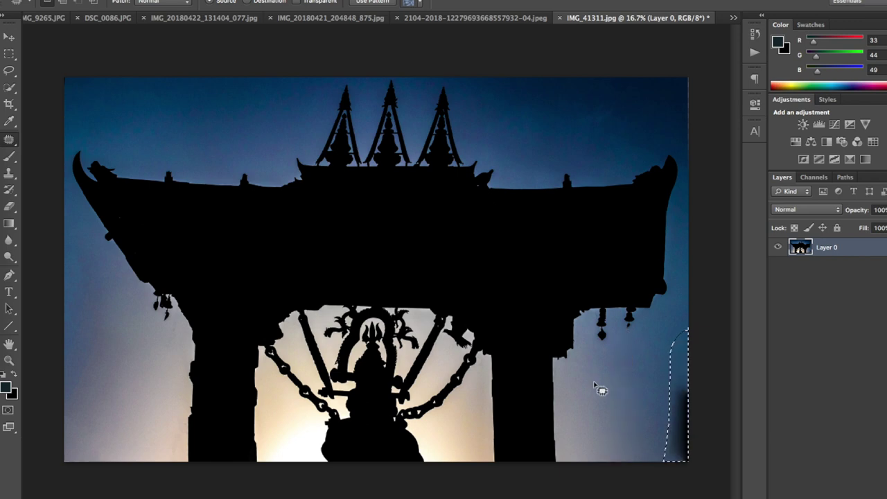
{"action": "key", "text": "ctrl+d"}
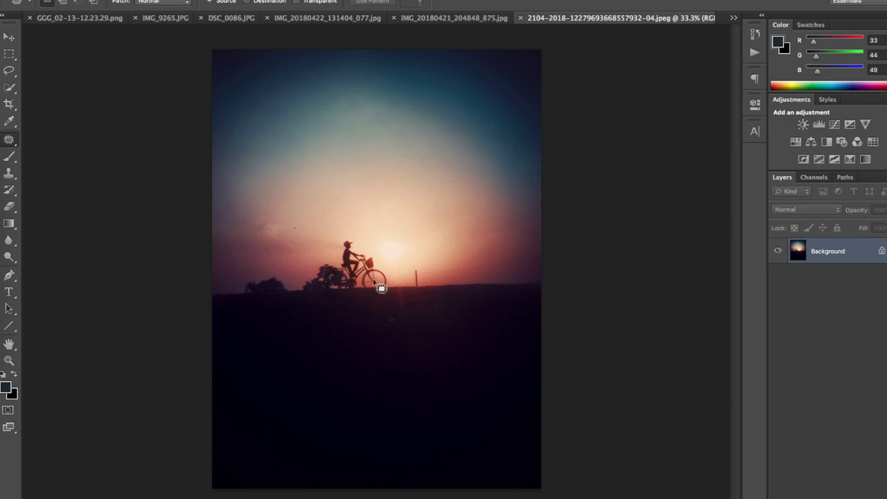
Check the bush up close, then rotate the cyclist photo's crop about 2.4° and commit
{"action": "key", "text": "ctrl+space"}
{"action": "left_click_drag", "start_coordinate": [317, 277], "coordinate": [377, 290]}
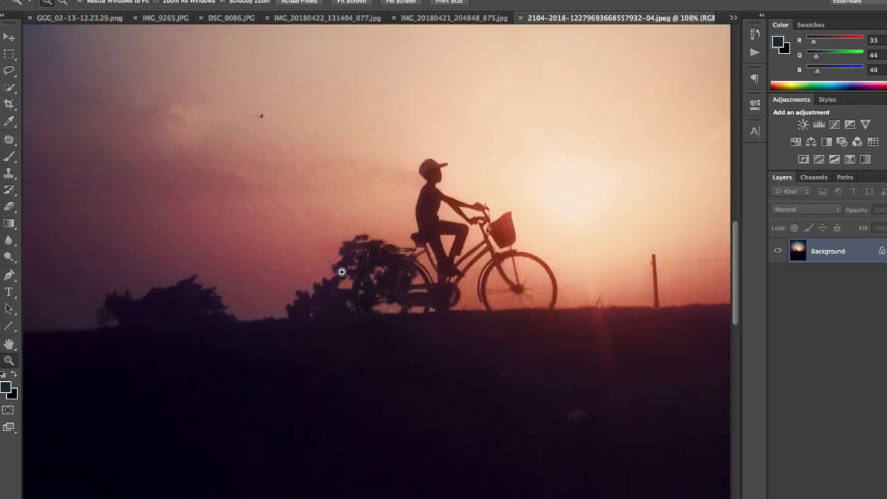
{"action": "left_click_drag", "start_coordinate": [342, 272], "coordinate": [259, 263]}
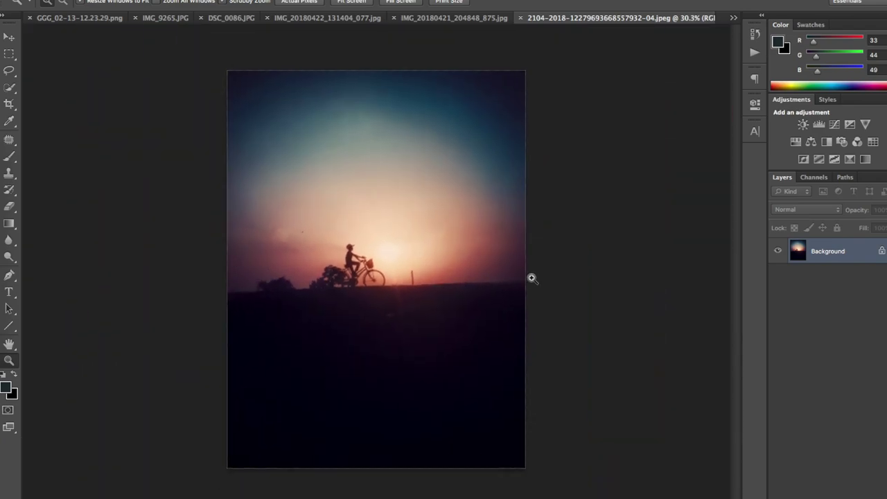
{"action": "key", "text": "c"}
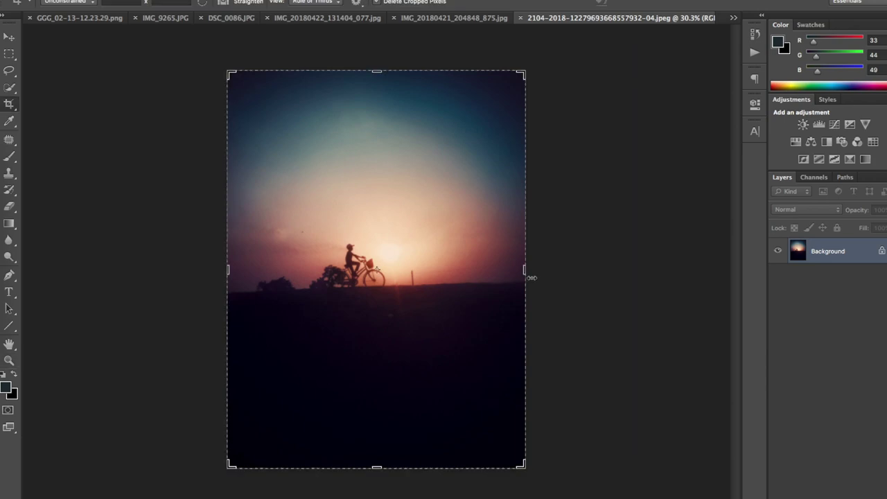
{"action": "left_click_drag", "start_coordinate": [559, 481], "coordinate": [555, 489]}
{"action": "left_click", "coordinate": [645, 2]}
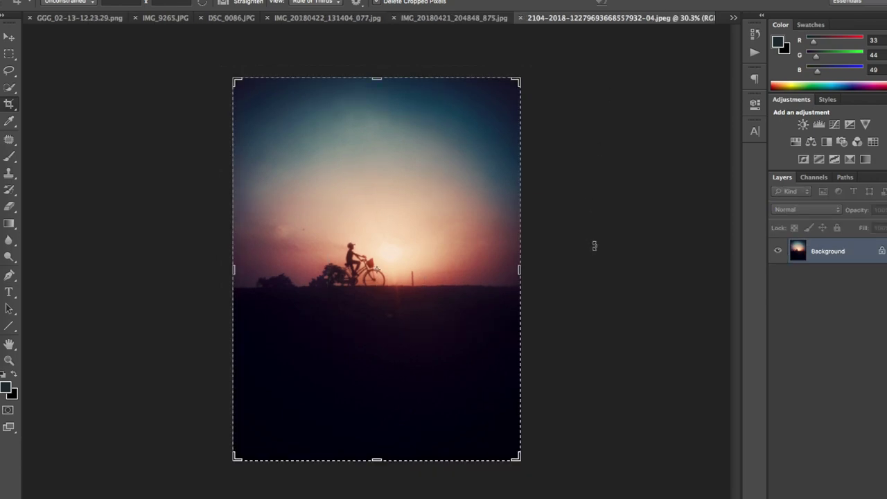
{"action": "key", "text": "z"}
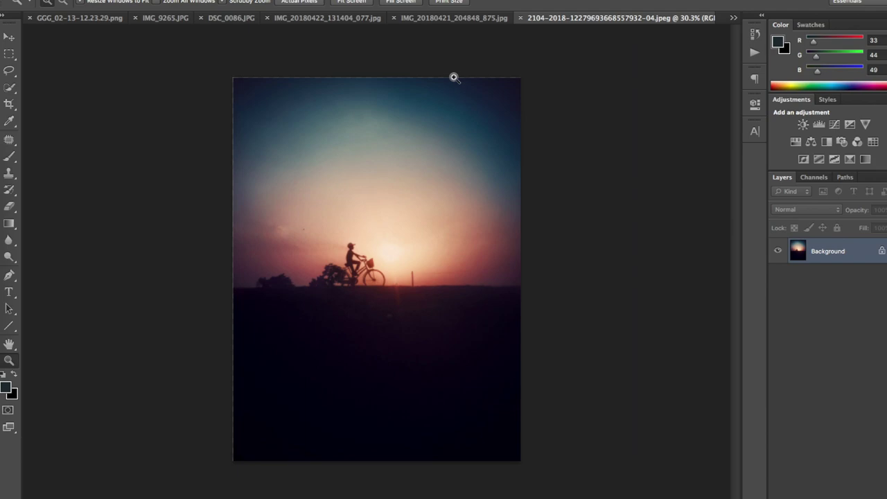
Preview a Black & White adjustment on the cyclist, undo it, then switch to the leaves photo
{"action": "left_click", "coordinate": [825, 142]}
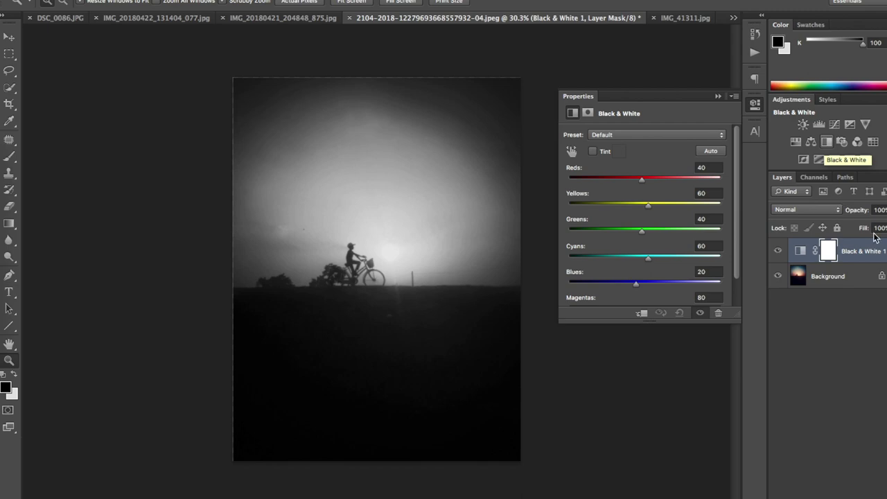
{"action": "key", "text": "ctrl+z"}
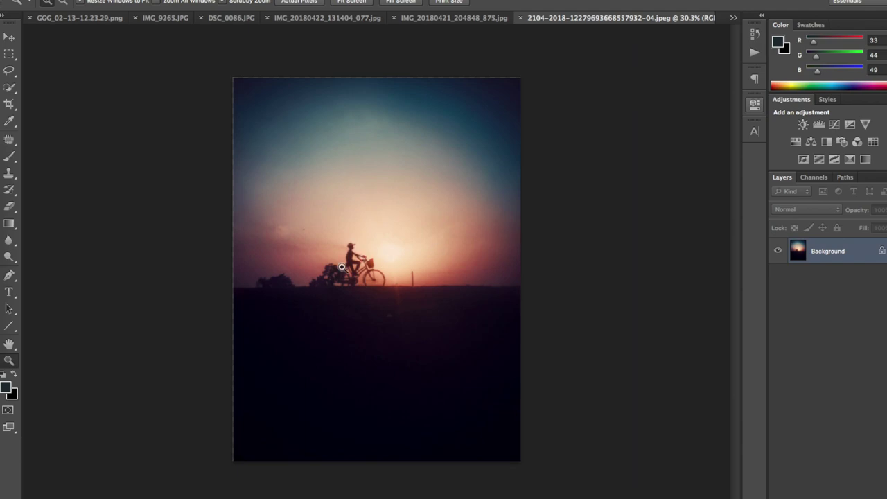
{"action": "left_click_drag", "start_coordinate": [354, 258], "coordinate": [241, 311]}
{"action": "key", "text": "ctrl+shift+Tab"}
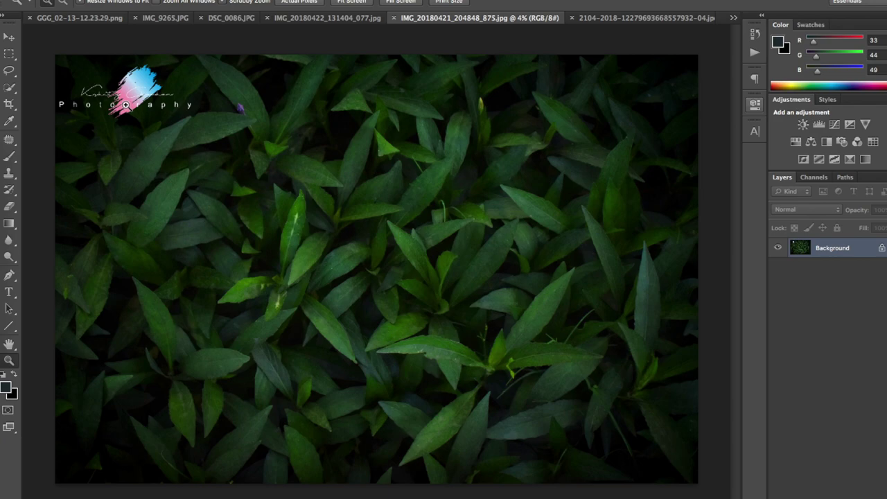
Add a Brightness/Contrast layer at Brightness 50 and toggle its visibility to compare
{"action": "left_click", "coordinate": [803, 125]}
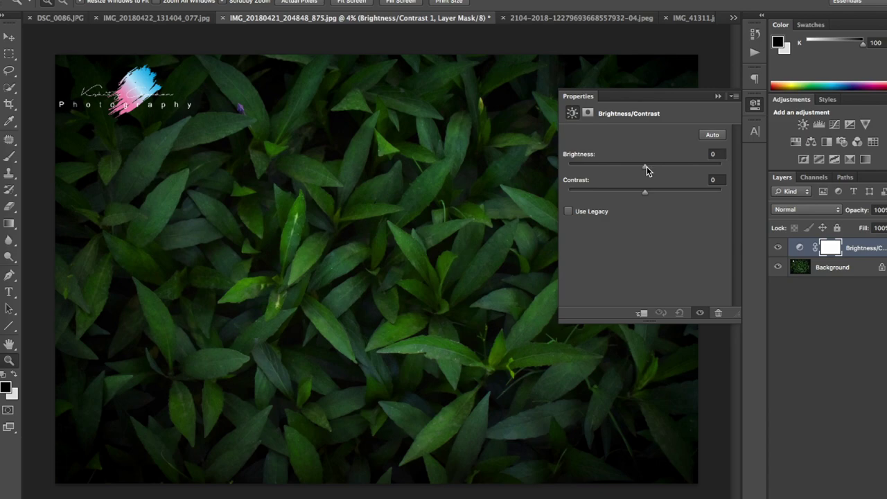
{"action": "left_click_drag", "start_coordinate": [646, 170], "coordinate": [676, 166]}
{"action": "left_click", "coordinate": [755, 103]}
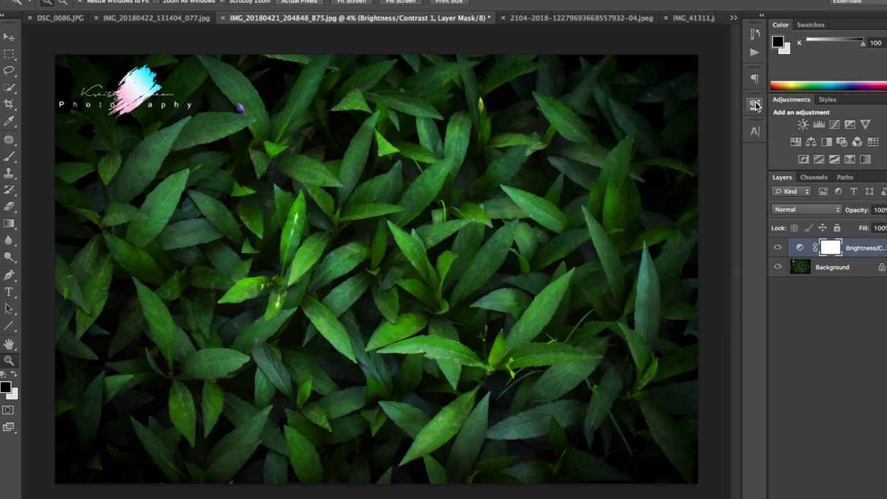
{"action": "left_click", "coordinate": [778, 249]}
{"action": "left_click", "coordinate": [778, 248]}
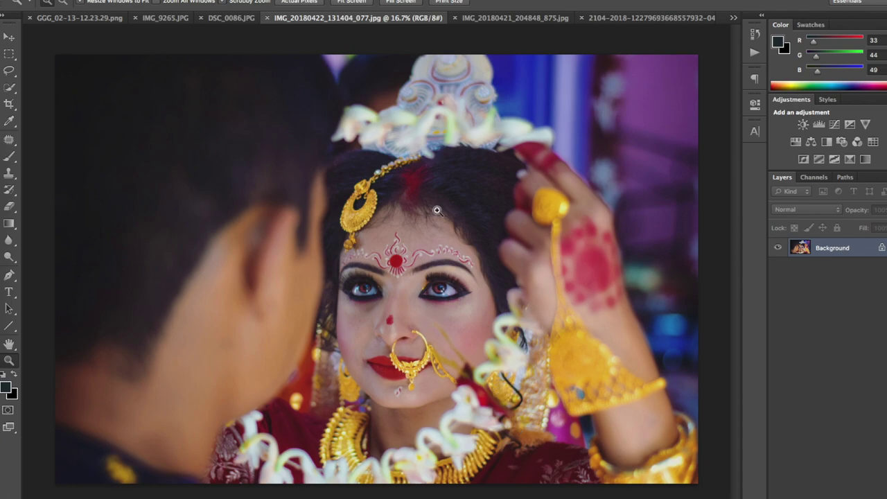
Crop the bride portrait tighter on all sides, undo it, and switch to DSC_0086.JPG
{"action": "key", "text": "c"}
{"action": "left_click_drag", "start_coordinate": [697, 55], "coordinate": [670, 84]}
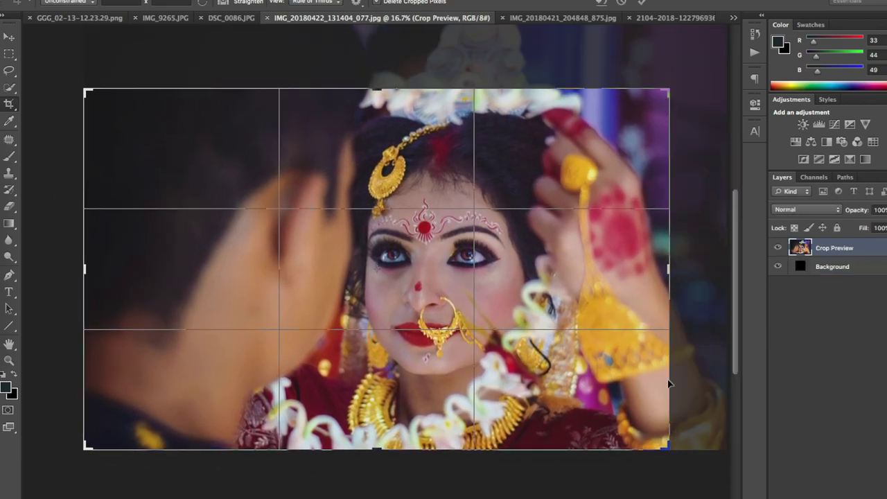
{"action": "left_click_drag", "start_coordinate": [668, 447], "coordinate": [657, 419]}
{"action": "left_click_drag", "start_coordinate": [104, 277], "coordinate": [124, 276]}
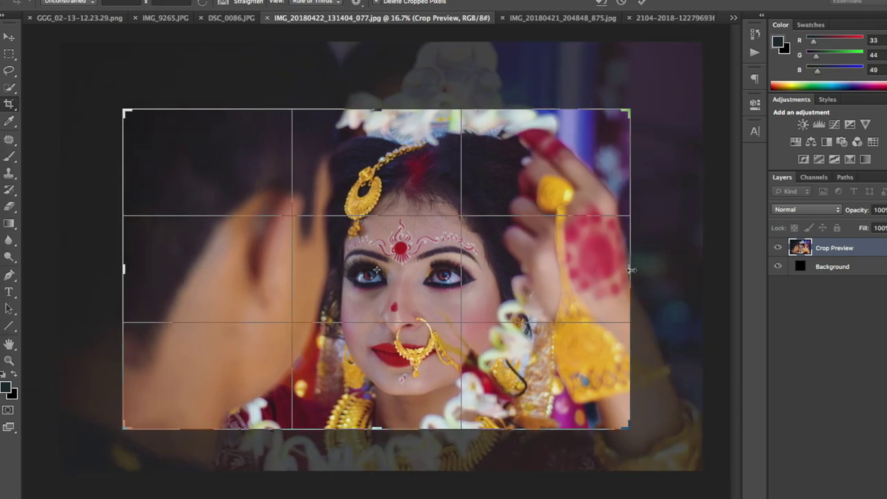
{"action": "left_click_drag", "start_coordinate": [631, 270], "coordinate": [625, 226]}
{"action": "left_click", "coordinate": [642, 2]}
{"action": "key", "text": "z"}
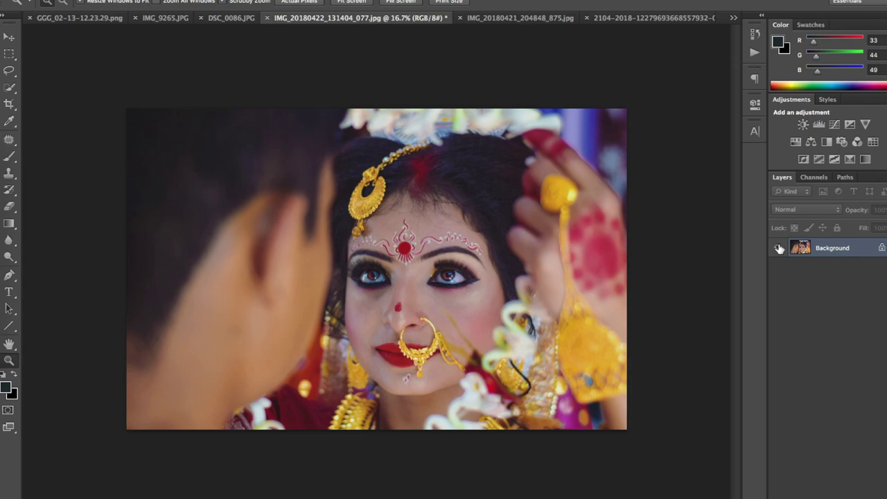
{"action": "key", "text": "ctrl+z"}
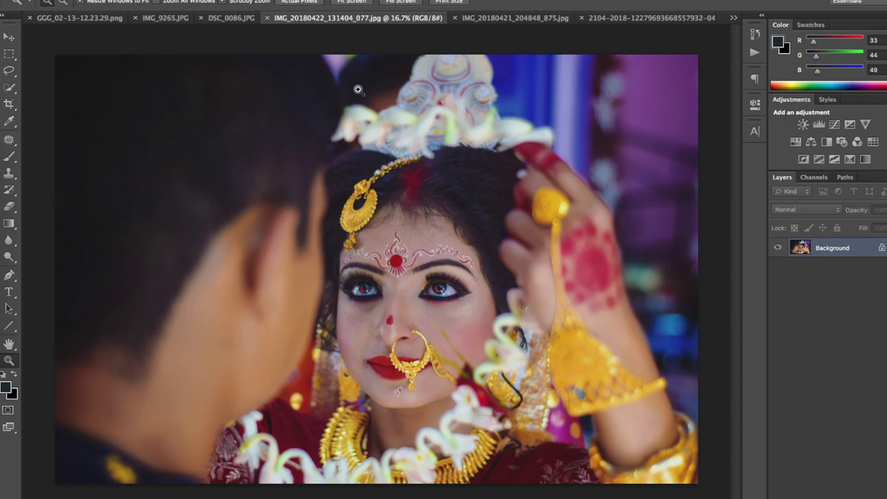
{"action": "left_click", "coordinate": [219, 19]}
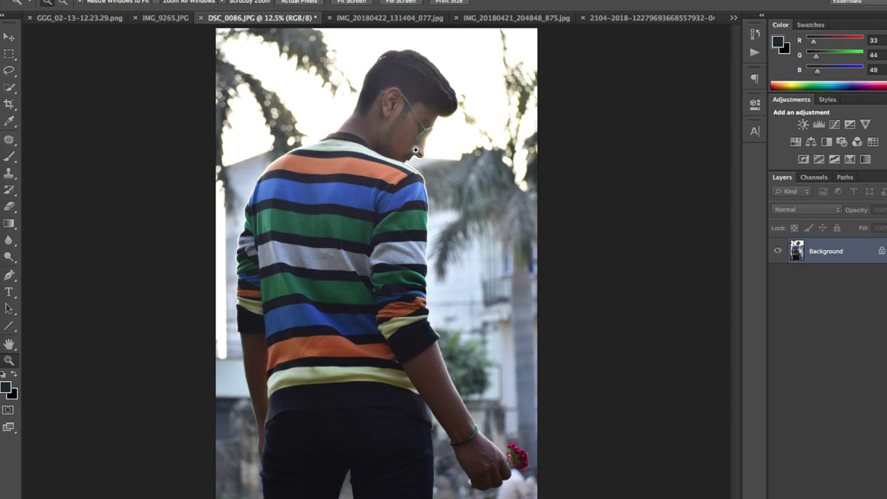
{"action": "left_click_drag", "start_coordinate": [410, 147], "coordinate": [484, 156]}
{"action": "scroll", "coordinate": [485, 156], "scroll_direction": "up", "scroll_amount": 3}
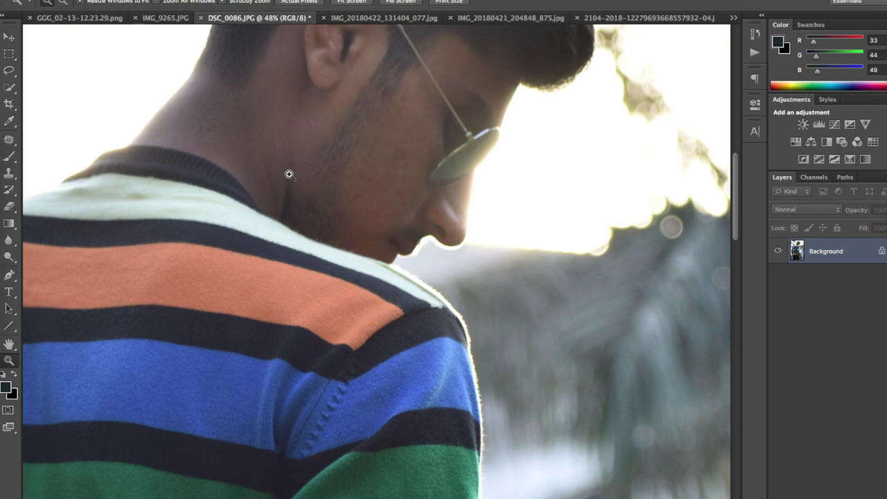
{"action": "left_click_drag", "start_coordinate": [380, 297], "coordinate": [438, 284]}
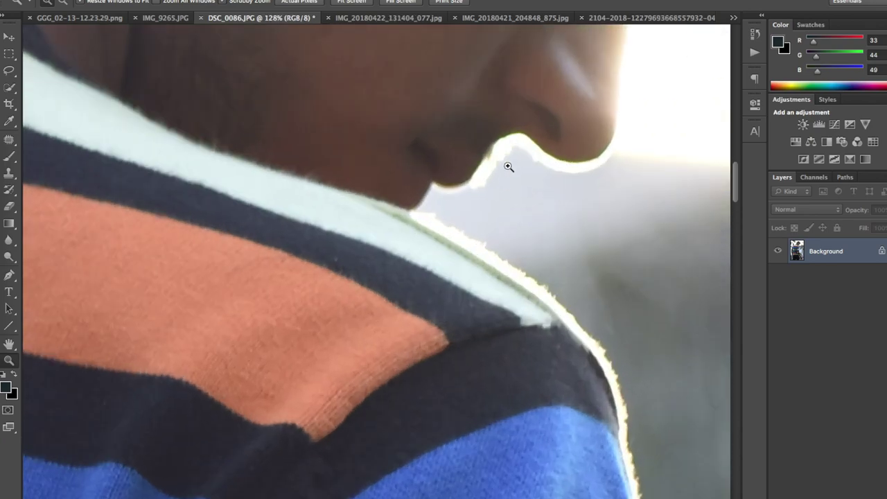
{"action": "scroll", "coordinate": [512, 76], "scroll_direction": "up", "scroll_amount": 1}
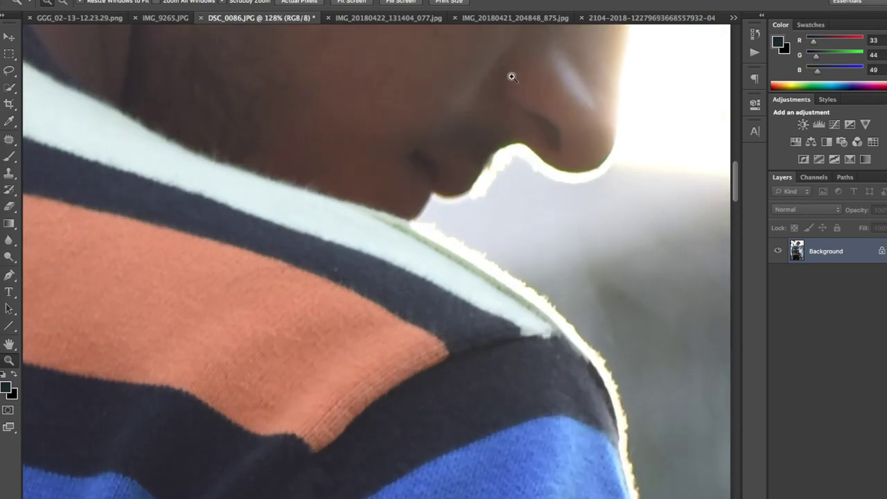
{"action": "scroll", "coordinate": [512, 77], "scroll_direction": "up", "scroll_amount": 10}
{"action": "scroll", "coordinate": [316, 221], "scroll_direction": "right", "scroll_amount": 2}
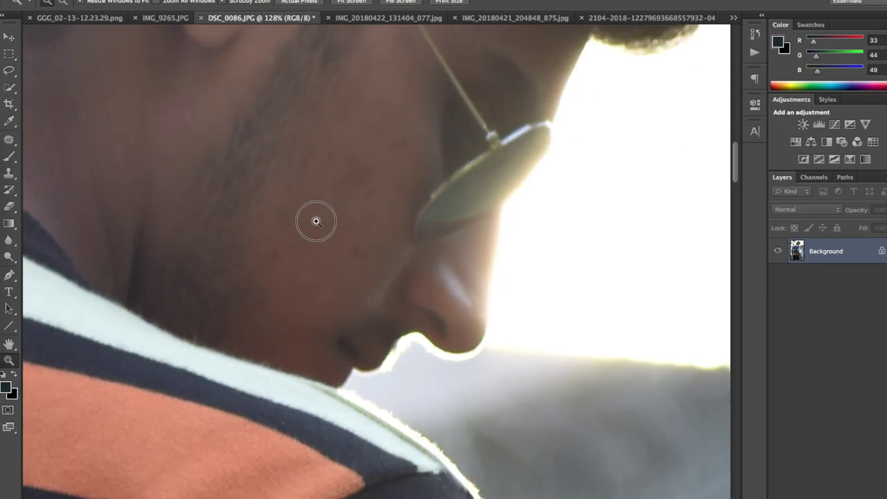
{"action": "left_click_drag", "start_coordinate": [316, 221], "coordinate": [277, 222]}
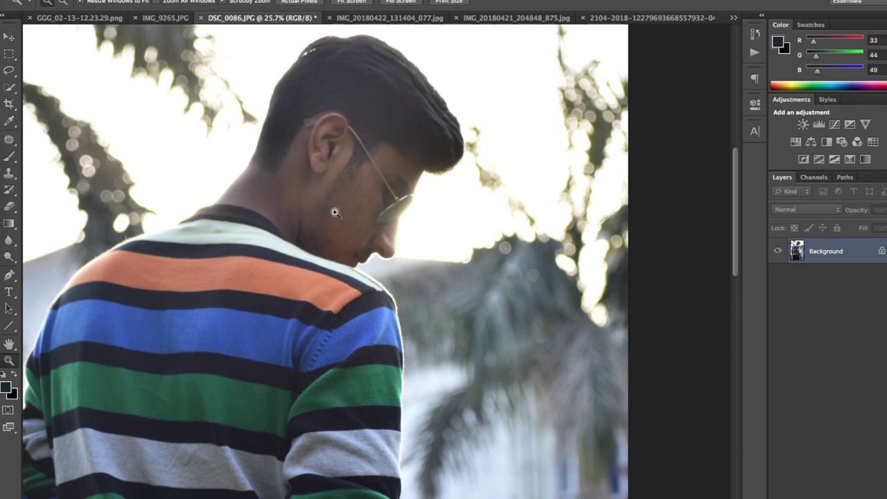
Zoom in on the striped-sweater portrait, scroll around, then zoom out to fit the whole image
{"action": "left_click_drag", "start_coordinate": [335, 212], "coordinate": [335, 212]}
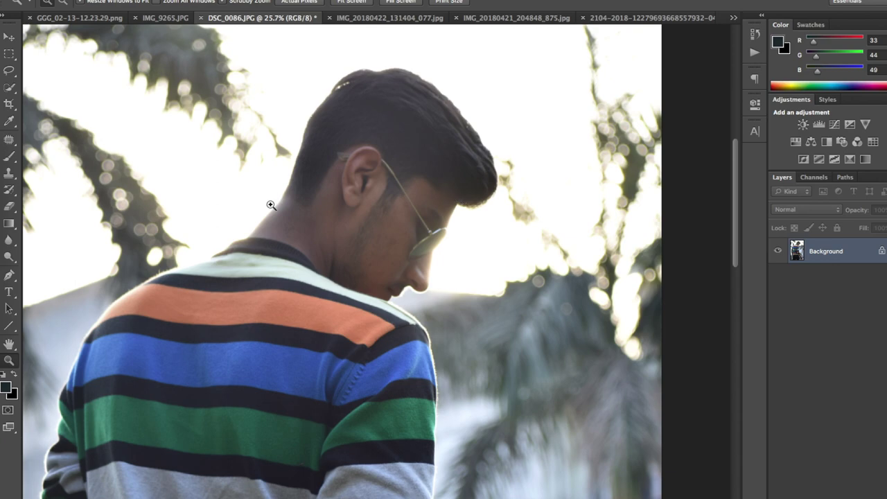
{"action": "scroll", "coordinate": [269, 204], "scroll_direction": "left", "scroll_amount": 3}
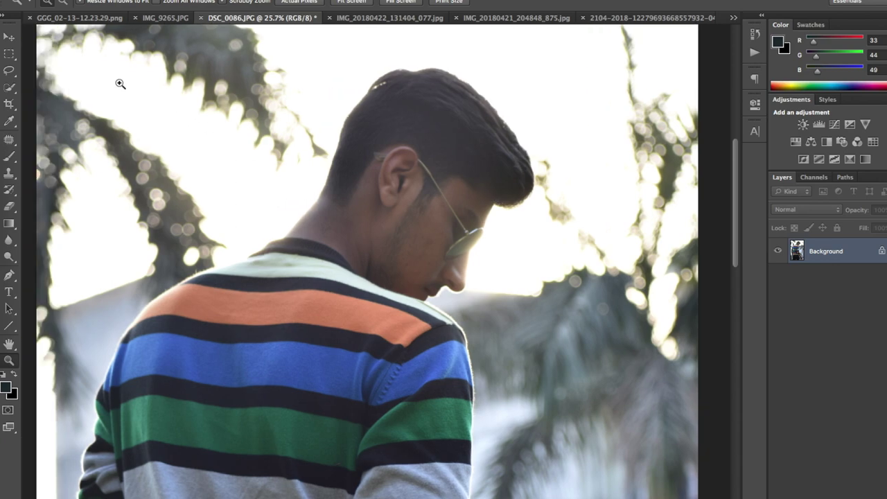
{"action": "scroll", "coordinate": [120, 84], "scroll_direction": "up", "scroll_amount": 5}
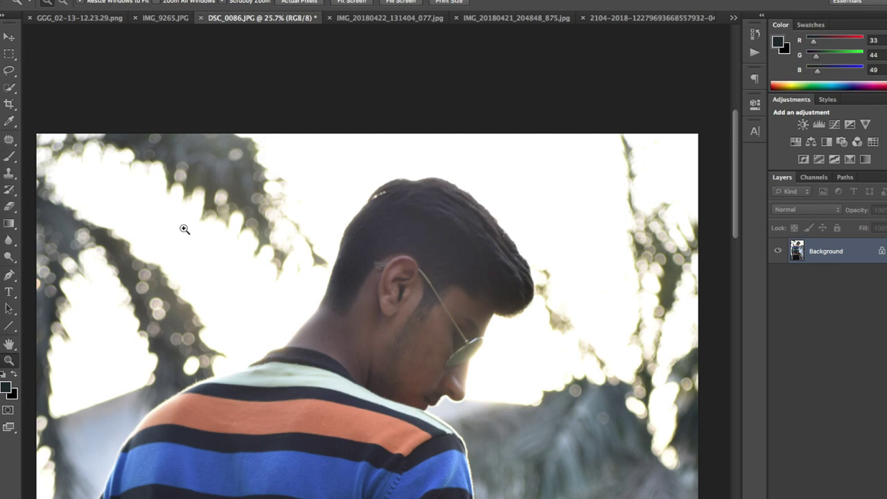
{"action": "left_click_drag", "start_coordinate": [208, 252], "coordinate": [147, 250]}
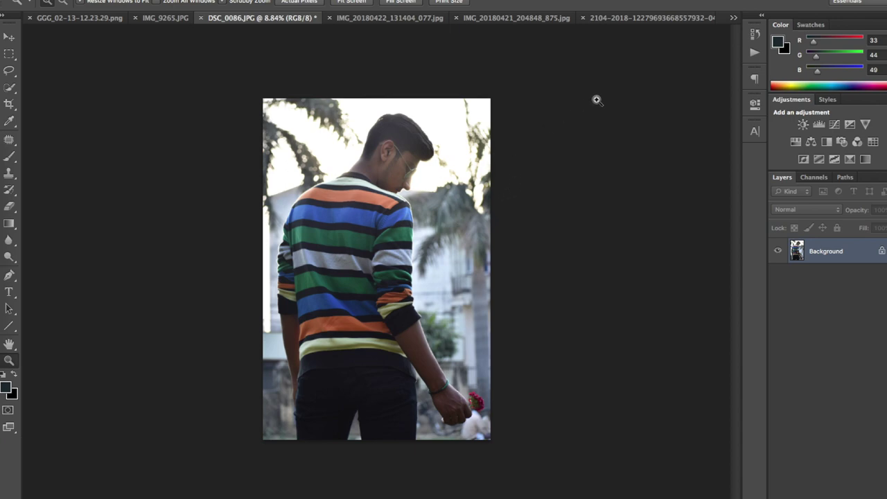
Switch to the IMG_9265.JPG tab showing the boy behind the rocks
{"action": "key", "text": "ctrl+shift+Tab"}
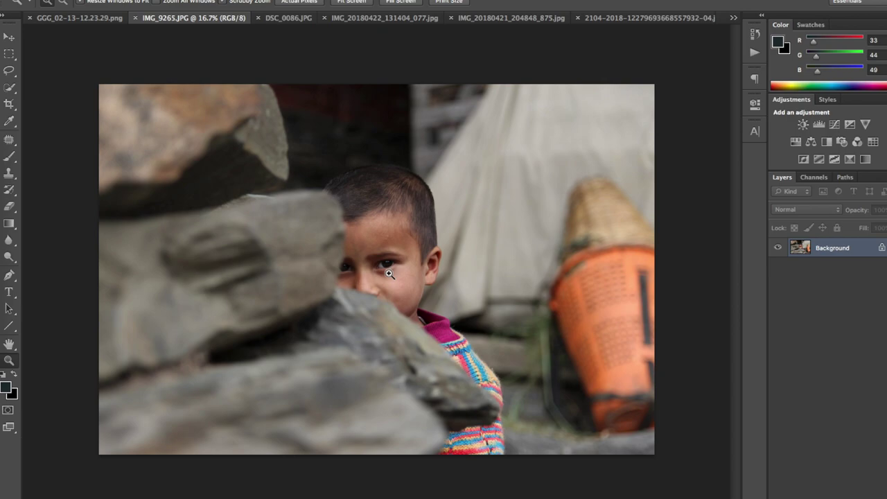
Add a Black & White adjustment layer to the boy photo and toggle it to compare
{"action": "left_click", "coordinate": [825, 141]}
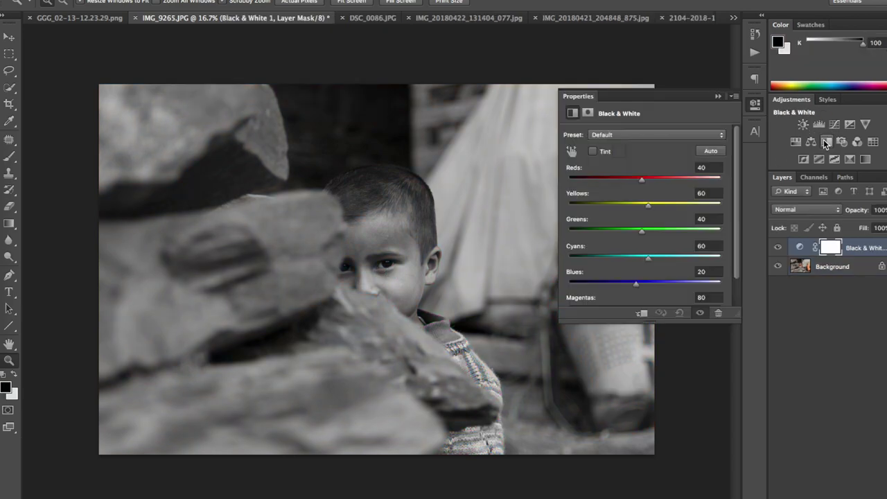
{"action": "left_click", "coordinate": [624, 278]}
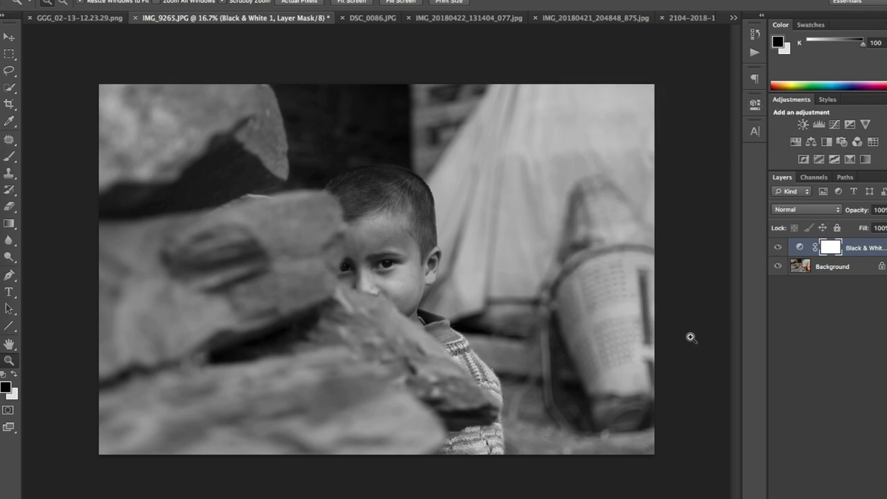
{"action": "left_click", "coordinate": [777, 248]}
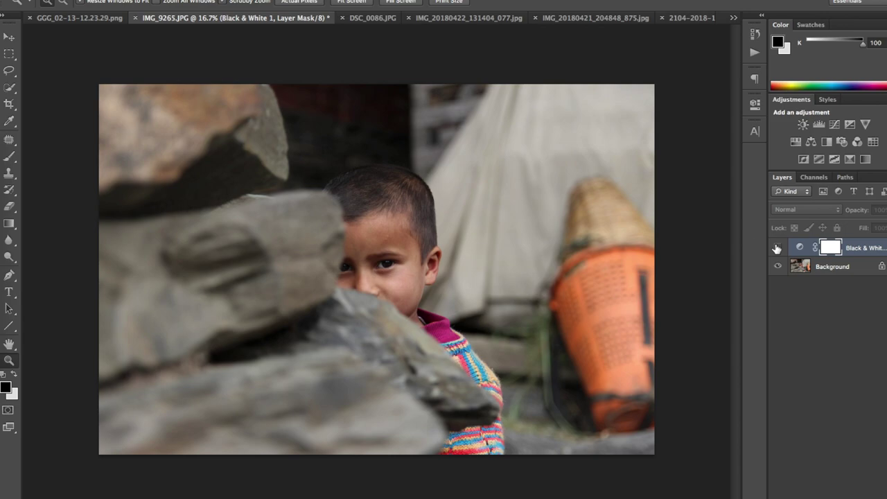
{"action": "left_click", "coordinate": [777, 249]}
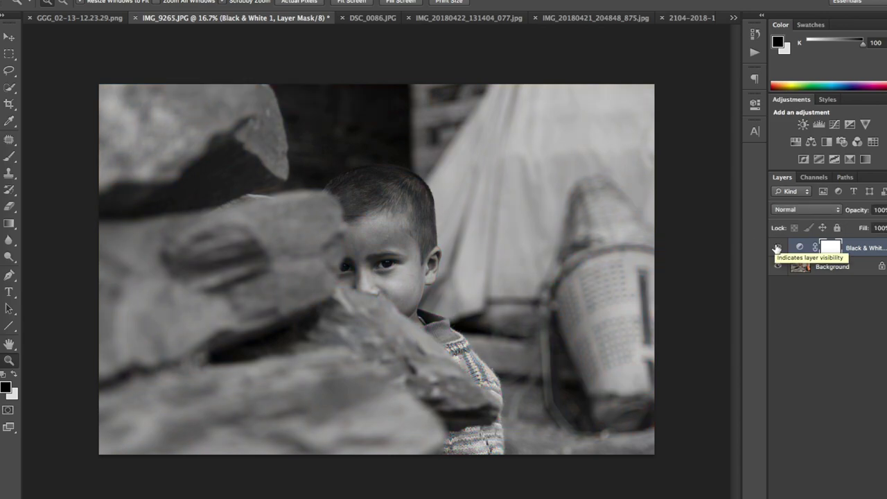
Add a Brightness/Contrast layer, compare against the colour original, then switch to the sunset photo
{"action": "left_click", "coordinate": [803, 124]}
{"action": "left_click_drag", "start_coordinate": [646, 194], "coordinate": [654, 169]}
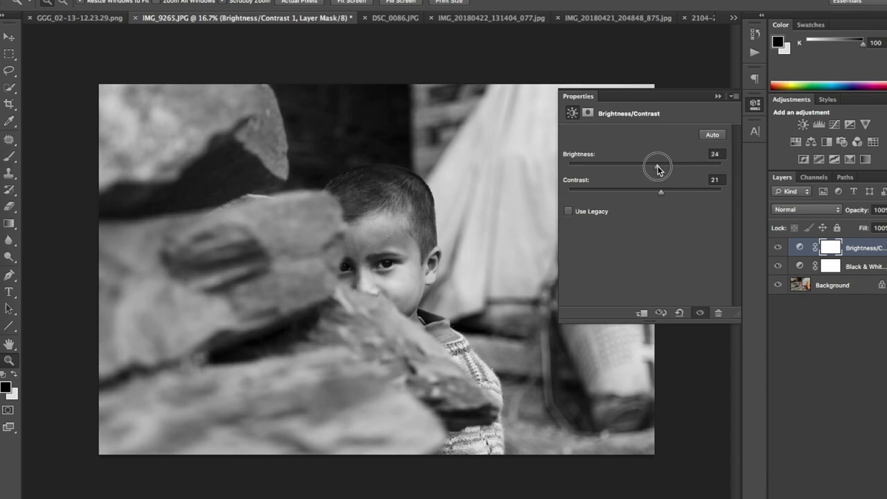
{"action": "left_click", "coordinate": [760, 107]}
{"action": "left_click", "coordinate": [778, 247]}
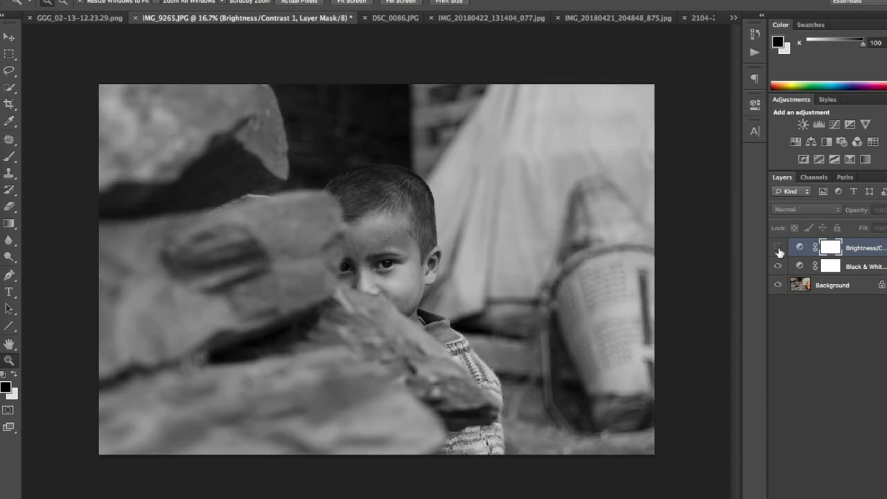
{"action": "left_click", "coordinate": [778, 266]}
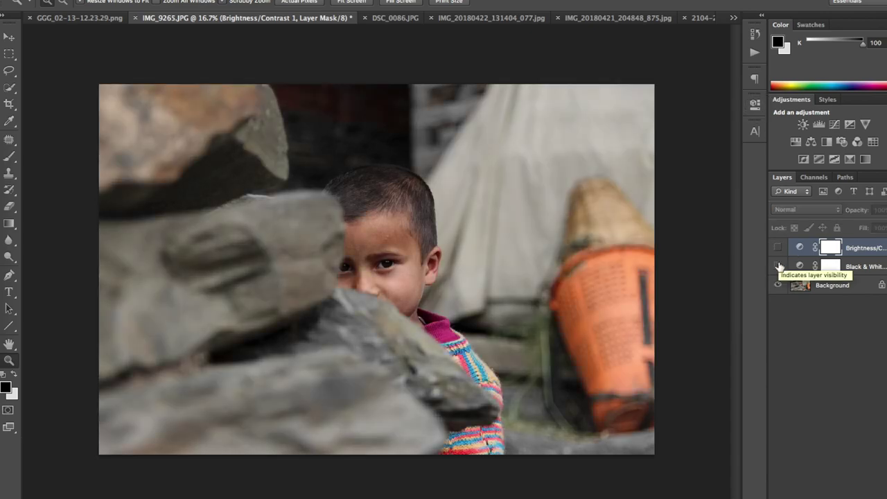
{"action": "key", "text": "ctrl+shift+Tab"}
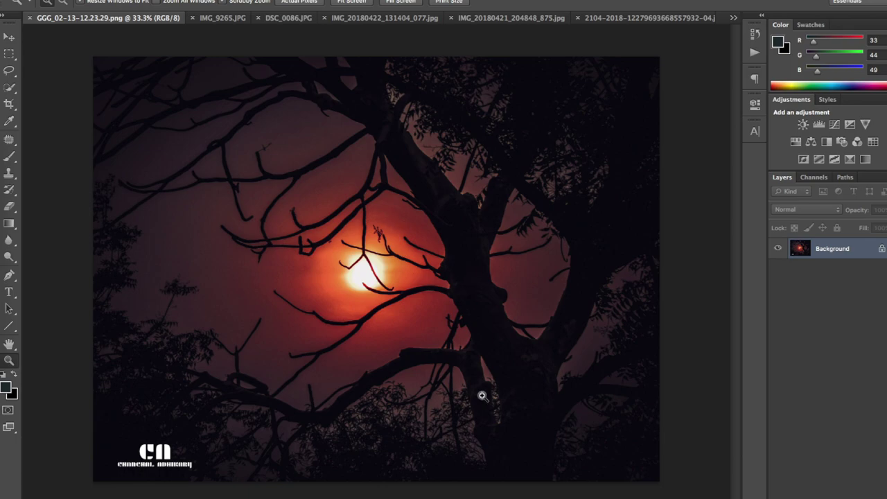
{"action": "left_click_drag", "start_coordinate": [473, 422], "coordinate": [529, 424]}
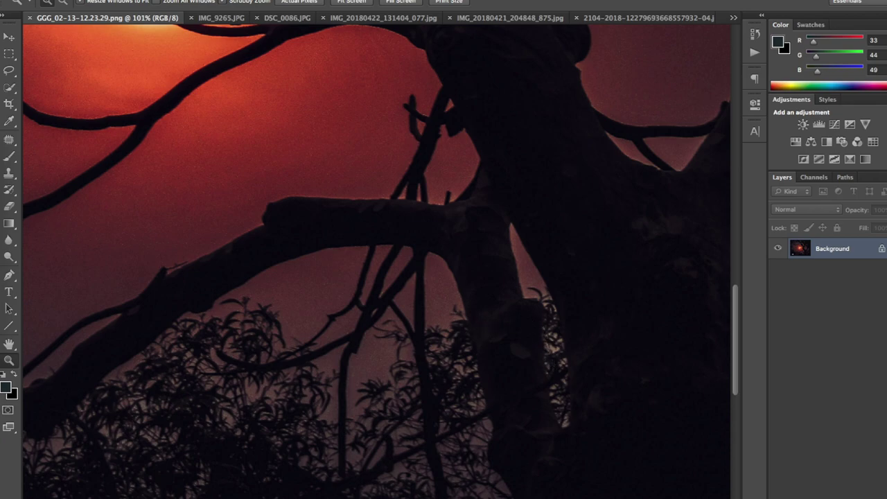
{"action": "left_click_drag", "start_coordinate": [374, 336], "coordinate": [322, 337]}
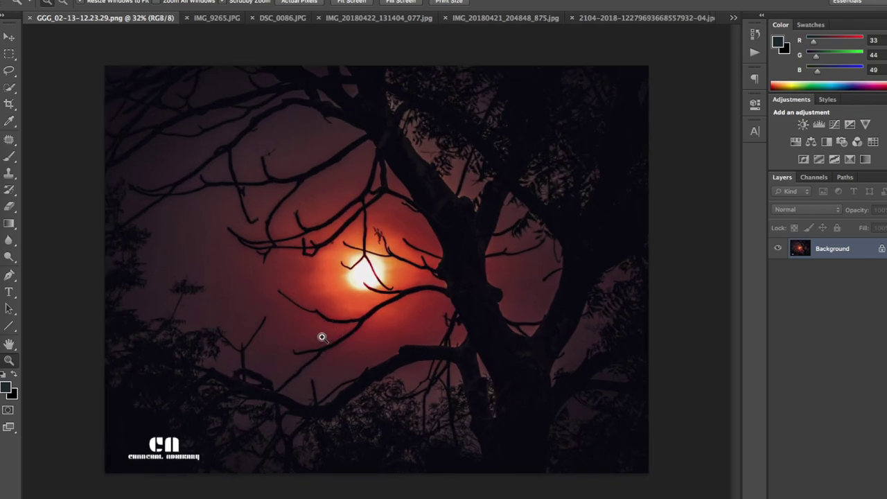
{"action": "left_click_drag", "start_coordinate": [376, 135], "coordinate": [450, 167]}
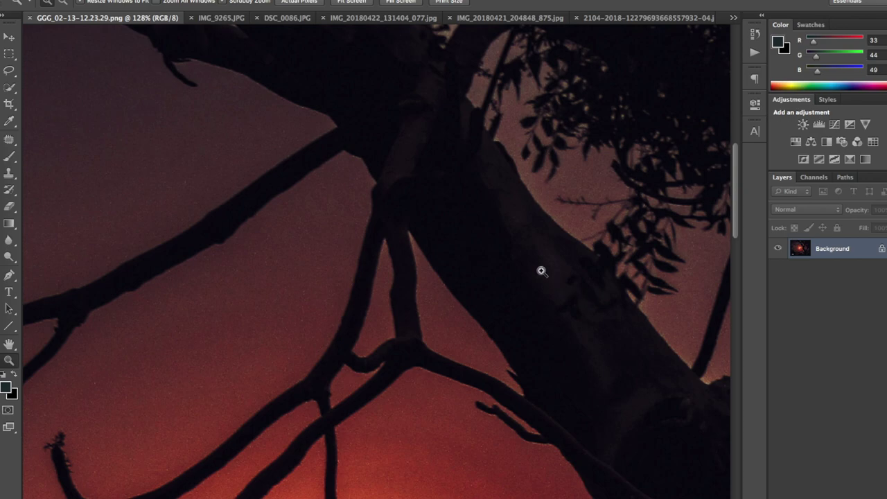
{"action": "scroll", "coordinate": [541, 271], "scroll_direction": "down", "scroll_amount": 3}
{"action": "scroll", "coordinate": [541, 271], "scroll_direction": "right", "scroll_amount": 2}
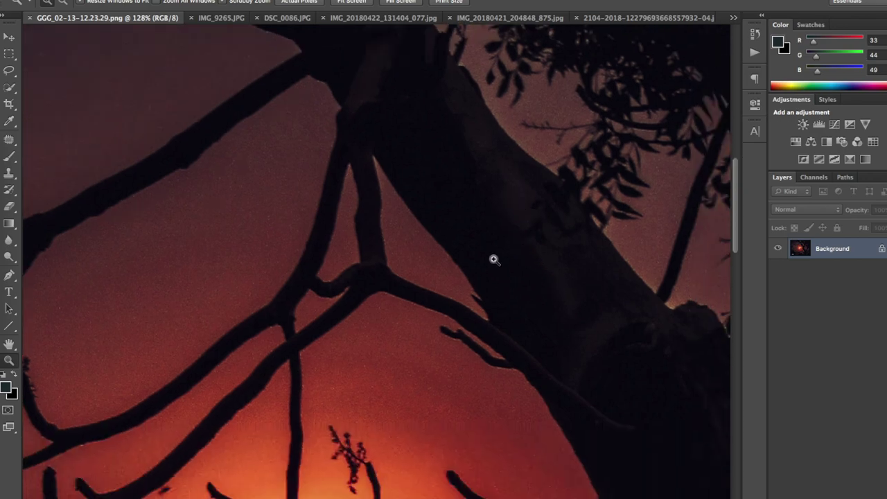
{"action": "left_click_drag", "start_coordinate": [534, 244], "coordinate": [471, 245]}
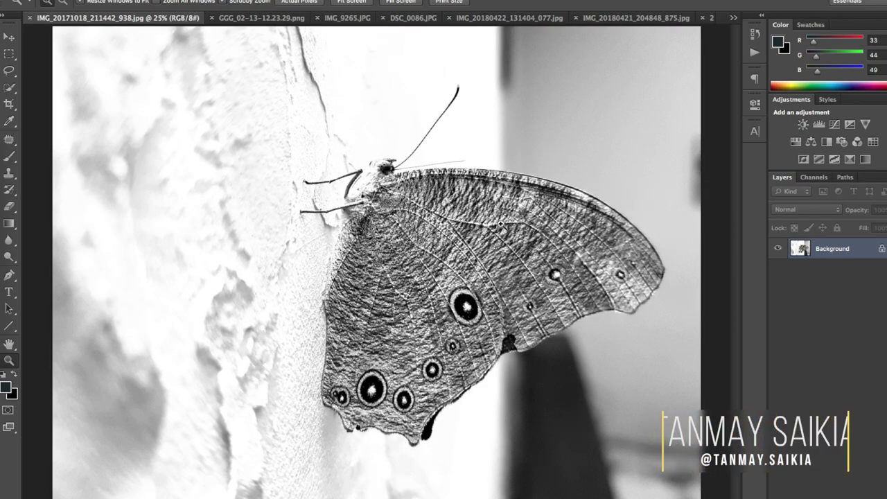
Zoom in on the butterfly's head, then back out to the whole photo
{"action": "left_click_drag", "start_coordinate": [352, 173], "coordinate": [428, 178]}
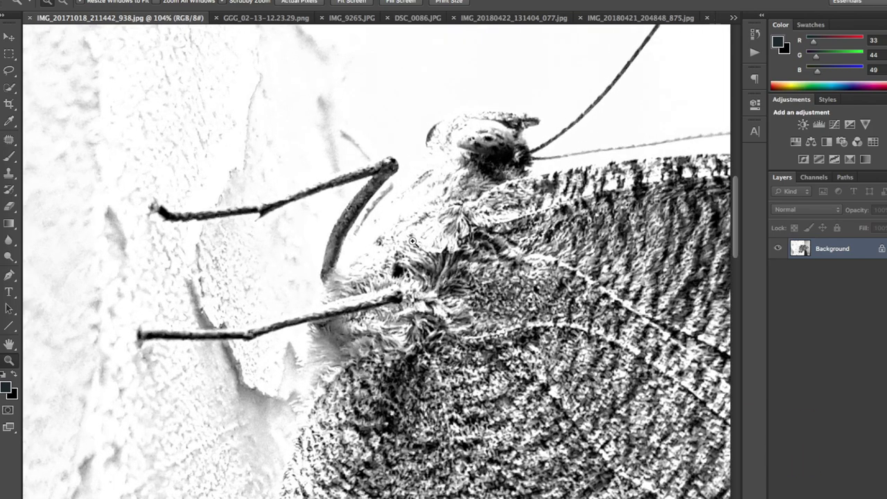
{"action": "left_click_drag", "start_coordinate": [387, 248], "coordinate": [328, 244]}
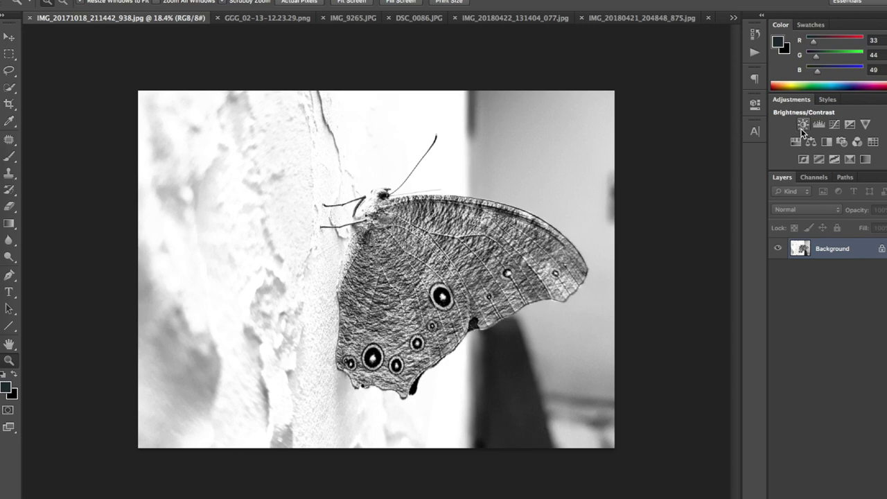
Add a Brightness/Contrast layer with lower brightness and higher contrast, and apply Shadows/Highlights to Background
{"action": "left_click_drag", "start_coordinate": [647, 166], "coordinate": [590, 174]}
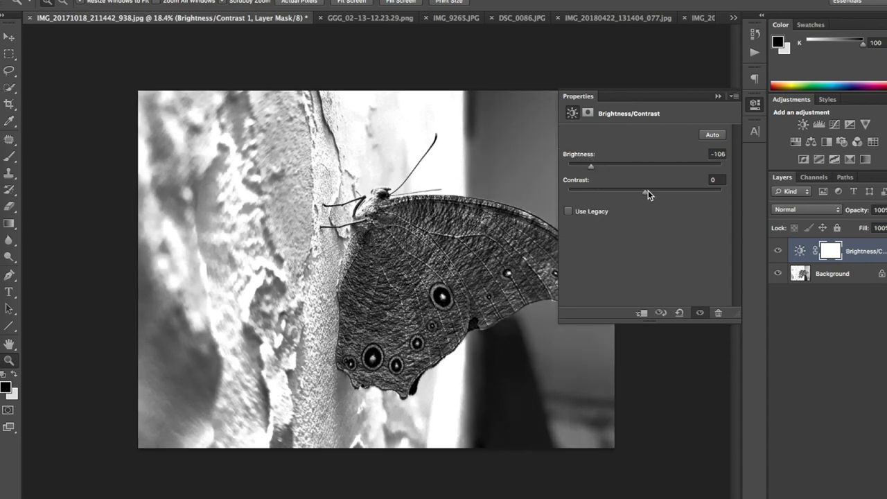
{"action": "left_click_drag", "start_coordinate": [648, 190], "coordinate": [666, 194]}
{"action": "left_click", "coordinate": [136, 1]}
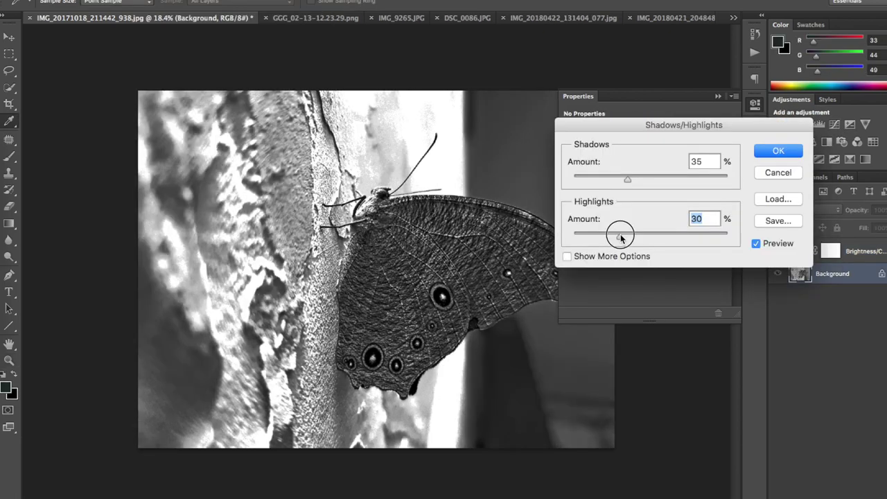
{"action": "mouse_move", "coordinate": [612, 232]}
{"action": "left_mouse_down"}
{"action": "mouse_move", "coordinate": [625, 237]}
{"action": "mouse_move", "coordinate": [617, 237]}
{"action": "left_mouse_up"}
{"action": "mouse_move", "coordinate": [627, 180]}
{"action": "left_mouse_down"}
{"action": "mouse_move", "coordinate": [598, 178]}
{"action": "mouse_move", "coordinate": [633, 180]}
{"action": "mouse_move", "coordinate": [619, 181]}
{"action": "left_mouse_up"}
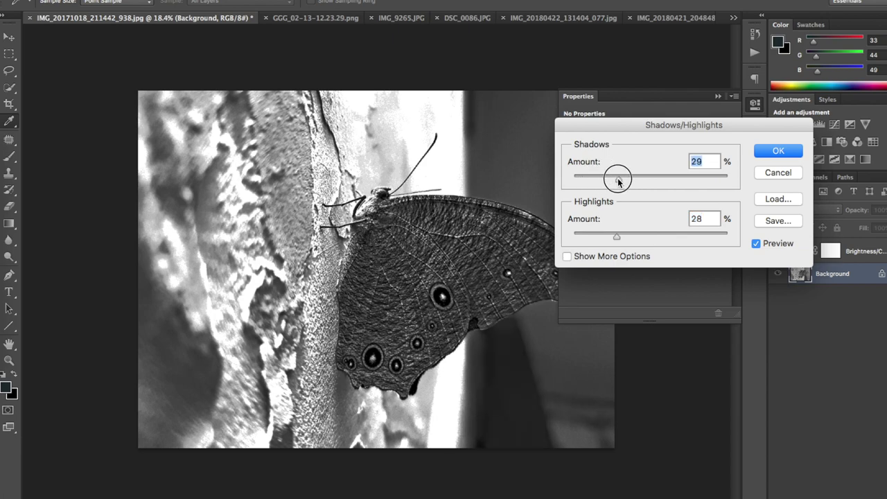
{"action": "left_click", "coordinate": [765, 151]}
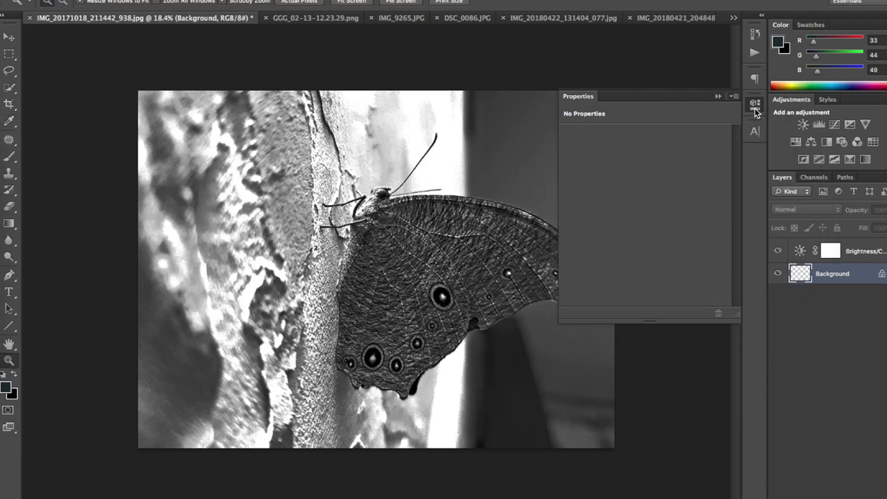
Toggle the Brightness/Contrast layer off and on to compare with the original
{"action": "left_click", "coordinate": [755, 105]}
{"action": "left_click", "coordinate": [778, 251]}
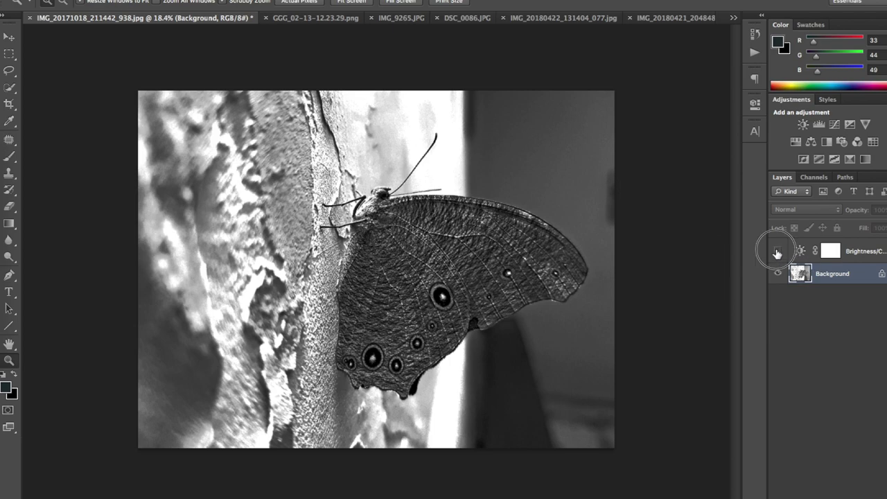
{"action": "left_click", "coordinate": [778, 252]}
{"action": "left_click", "coordinate": [778, 252]}
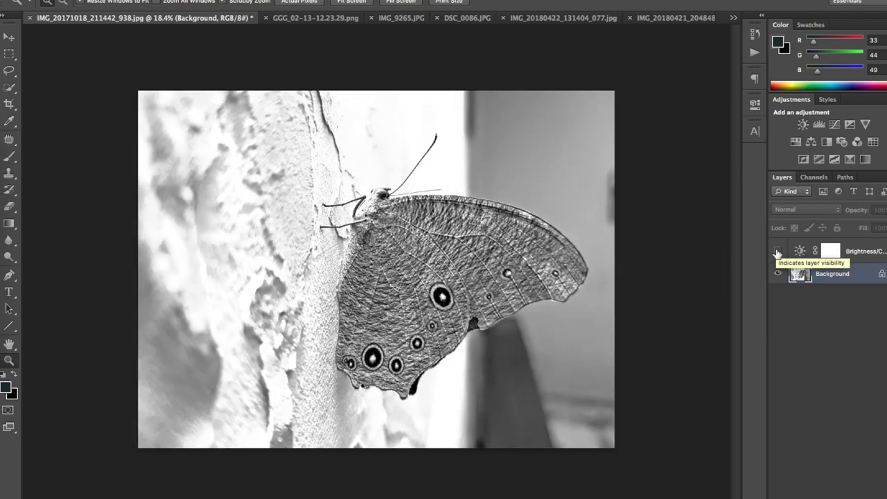
{"action": "left_click", "coordinate": [778, 251]}
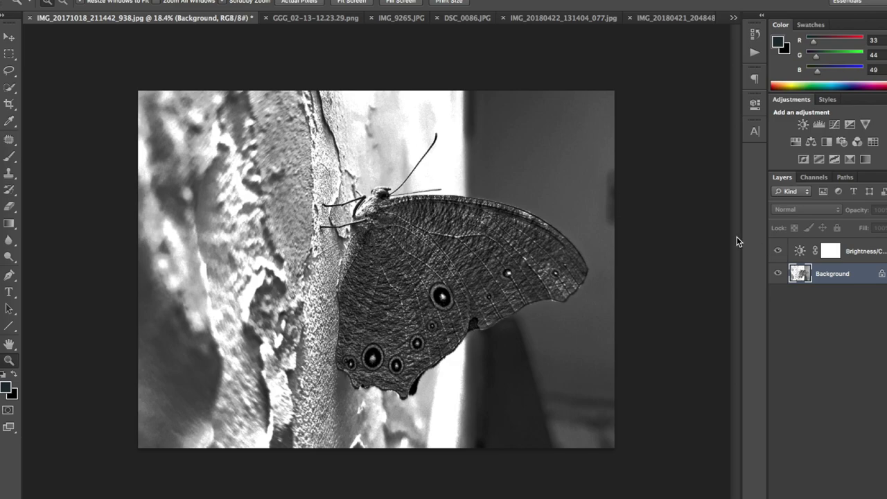
Zoom in on the butterfly's body, then back out to the full photo
{"action": "left_click_drag", "start_coordinate": [359, 231], "coordinate": [431, 241]}
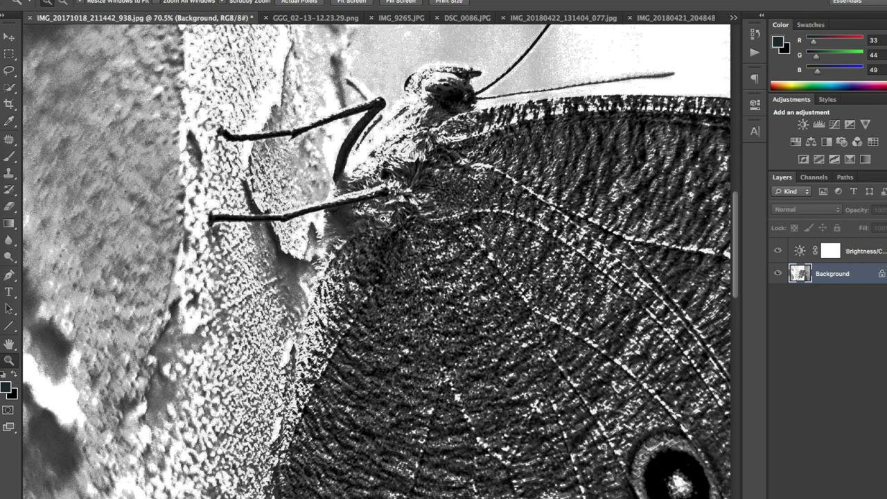
{"action": "left_click_drag", "start_coordinate": [413, 195], "coordinate": [337, 199]}
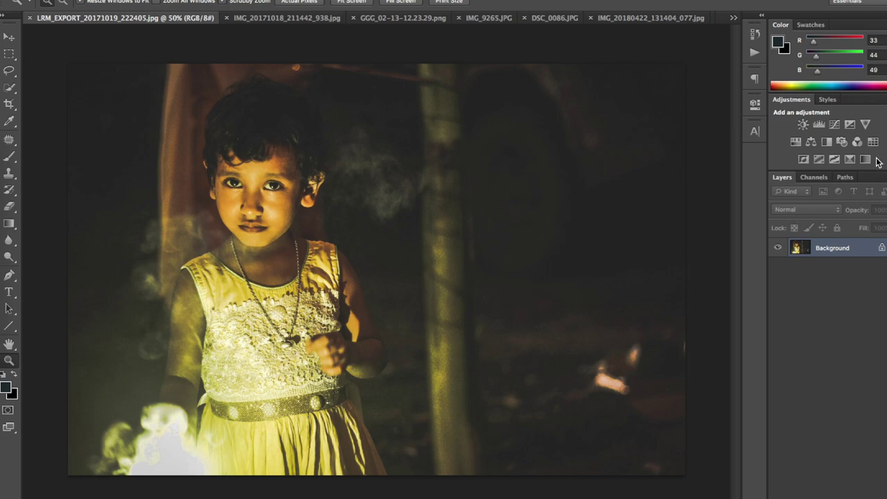
Add a Selective Color layer adjusting Yellows: less magenta, more black, cyan +9
{"action": "left_click", "coordinate": [850, 159]}
{"action": "left_click", "coordinate": [653, 151]}
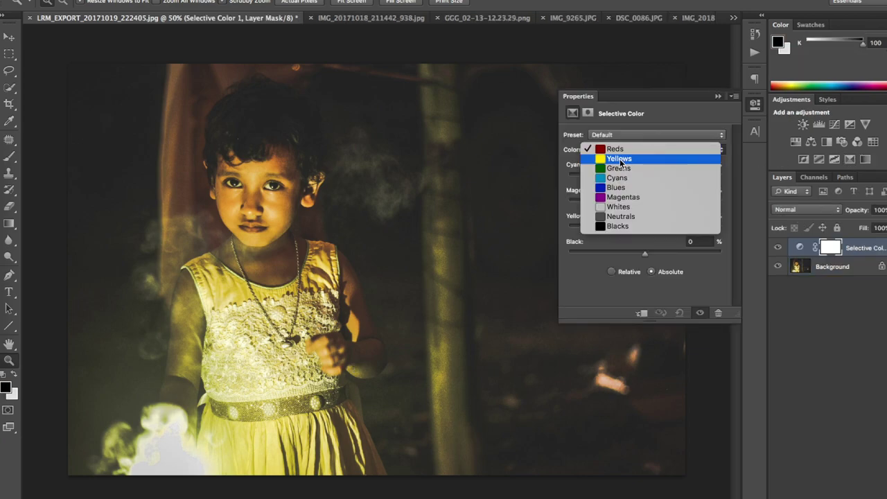
{"action": "left_click", "coordinate": [654, 159]}
{"action": "mouse_move", "coordinate": [646, 204]}
{"action": "left_mouse_down"}
{"action": "mouse_move", "coordinate": [631, 200]}
{"action": "mouse_move", "coordinate": [639, 201]}
{"action": "left_mouse_up"}
{"action": "mouse_move", "coordinate": [645, 256]}
{"action": "left_mouse_down"}
{"action": "mouse_move", "coordinate": [626, 255]}
{"action": "mouse_move", "coordinate": [655, 256]}
{"action": "left_mouse_up"}
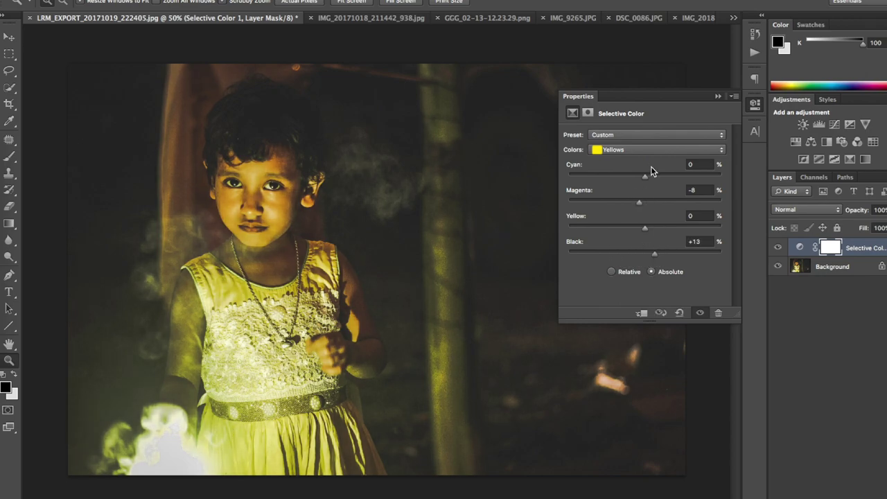
{"action": "left_click_drag", "start_coordinate": [645, 178], "coordinate": [614, 229]}
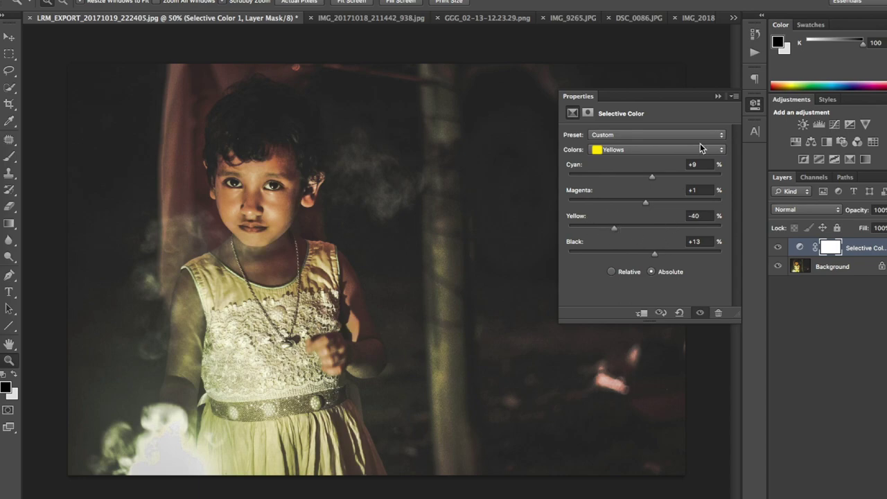
{"action": "left_click", "coordinate": [749, 107]}
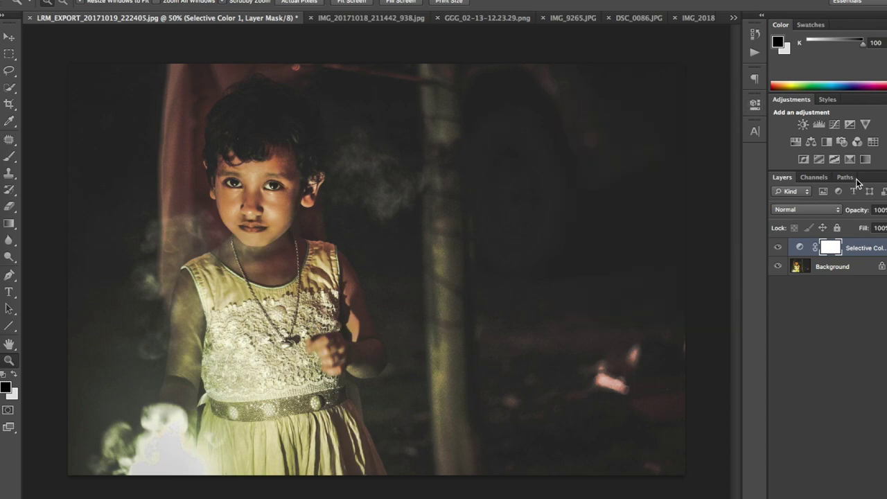
Add a hidden Black & White adjustment layer and select the Selective Color 1 layer
{"action": "left_click", "coordinate": [828, 142]}
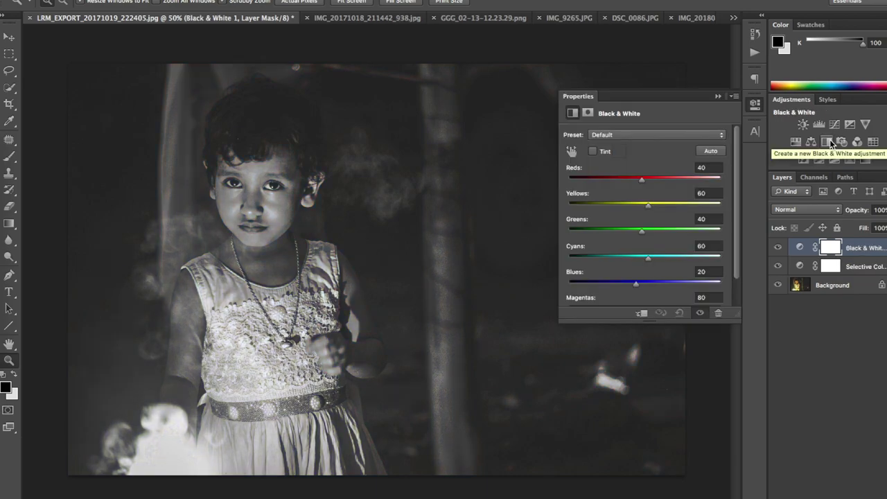
{"action": "left_click", "coordinate": [755, 105]}
{"action": "left_click", "coordinate": [778, 248]}
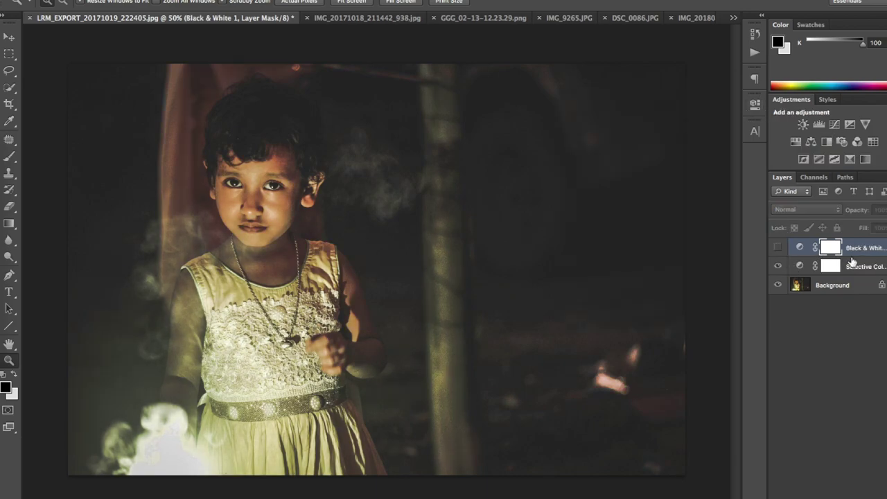
{"action": "left_click", "coordinate": [863, 270]}
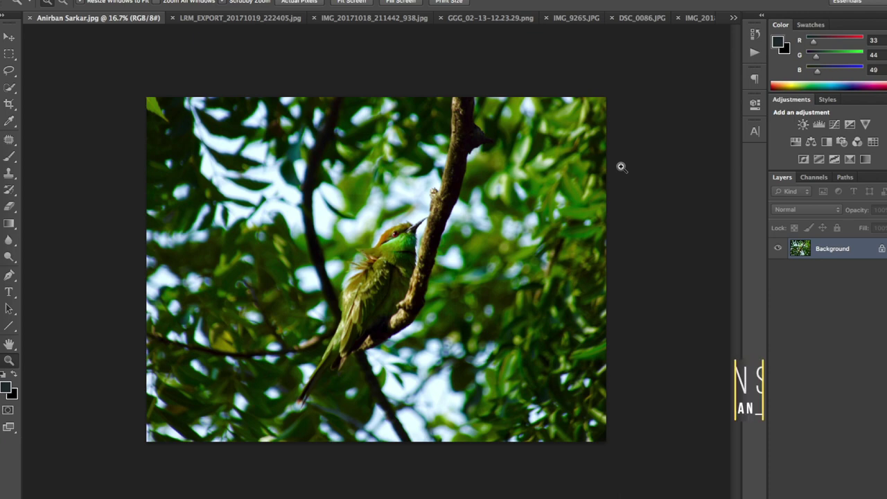
{"action": "left_click_drag", "start_coordinate": [368, 274], "coordinate": [400, 276]}
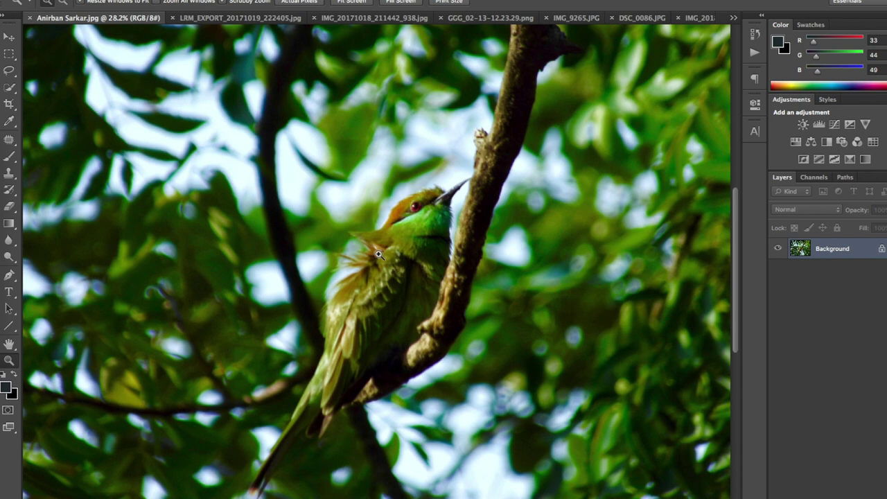
{"action": "left_click_drag", "start_coordinate": [378, 255], "coordinate": [418, 254]}
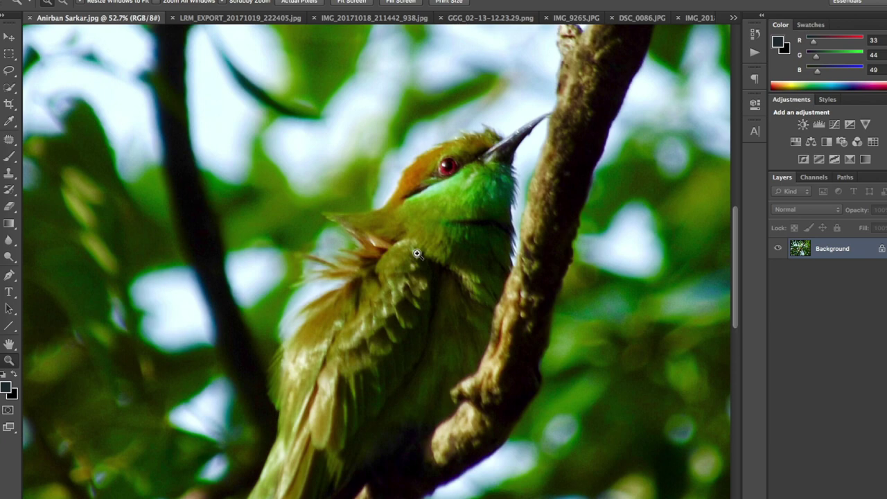
{"action": "left_click_drag", "start_coordinate": [413, 319], "coordinate": [346, 322]}
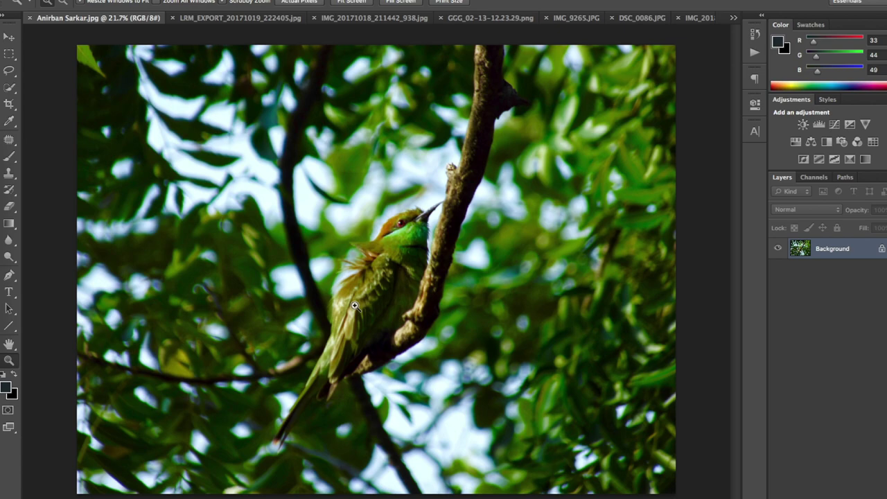
{"action": "left_click_drag", "start_coordinate": [376, 291], "coordinate": [481, 109]}
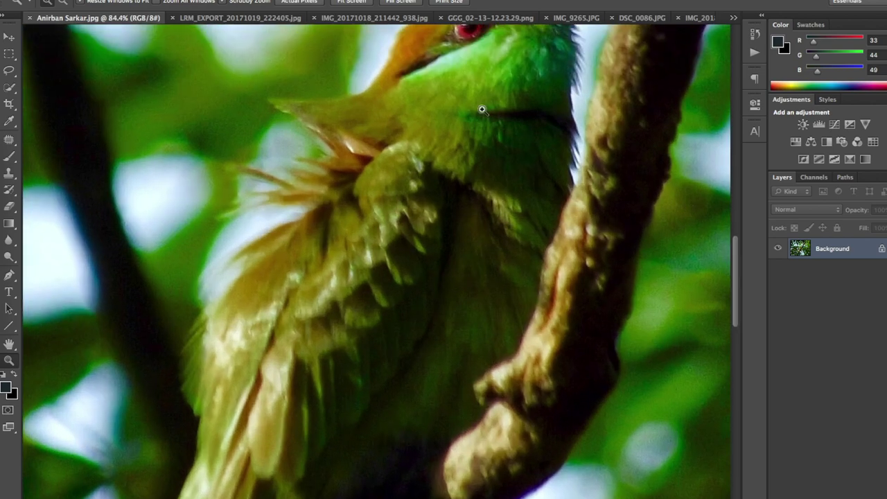
{"action": "scroll", "coordinate": [417, 130], "scroll_direction": "up", "scroll_amount": 3}
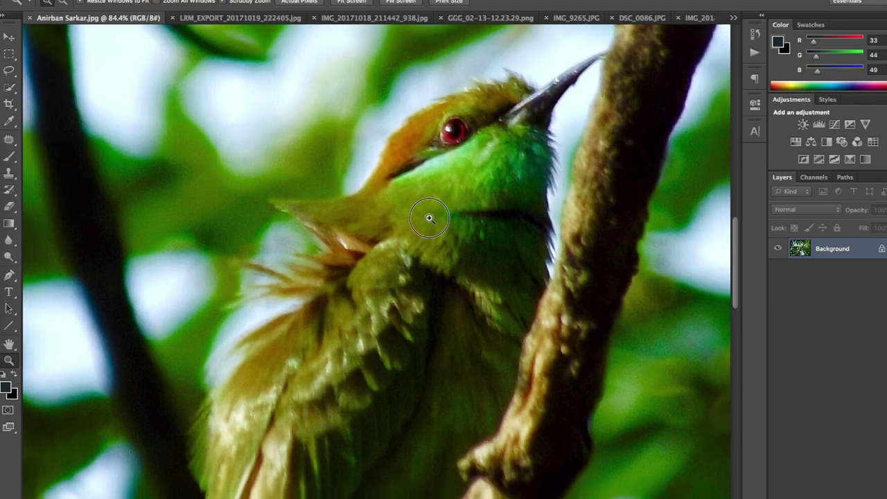
{"action": "left_click_drag", "start_coordinate": [430, 219], "coordinate": [381, 219]}
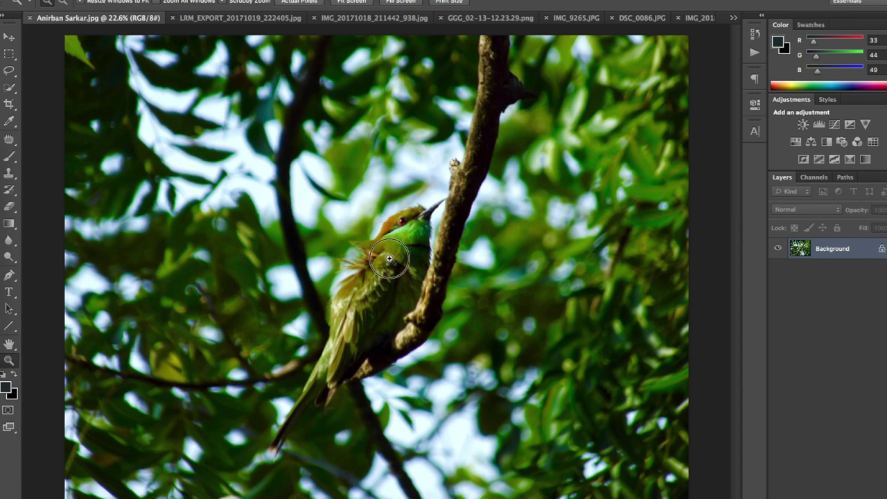
{"action": "left_click_drag", "start_coordinate": [389, 258], "coordinate": [370, 258]}
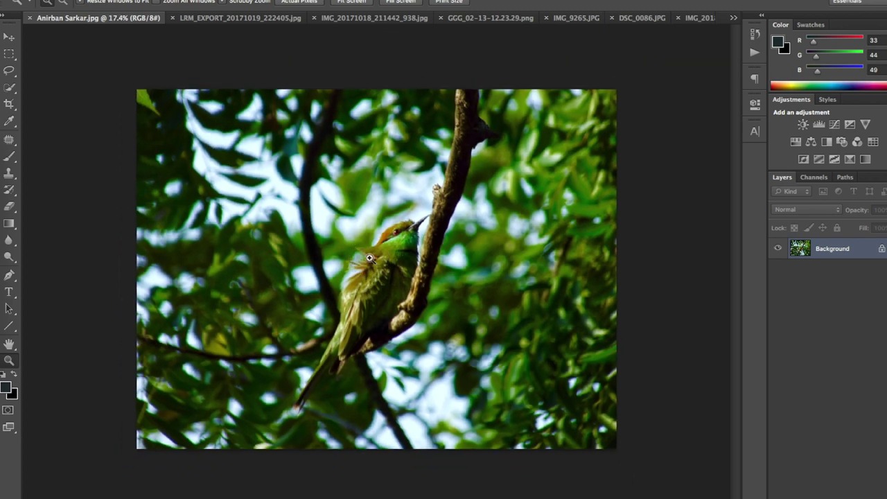
Crop the bird photo by pulling in the bottom-right corner and top edge
{"action": "key", "text": "c"}
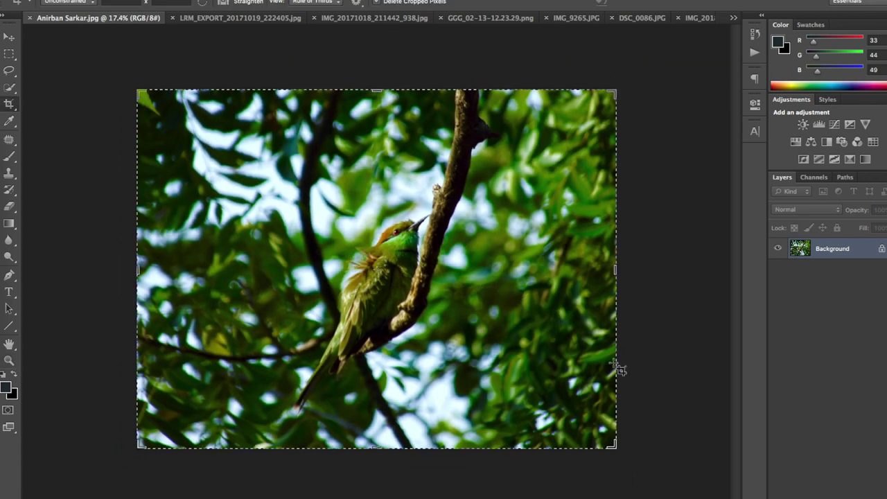
{"action": "left_click_drag", "start_coordinate": [618, 447], "coordinate": [580, 436]}
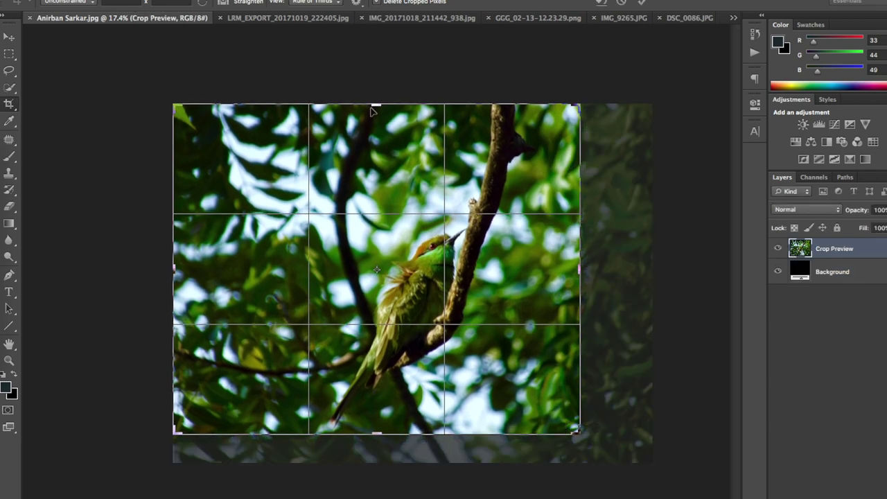
{"action": "left_click_drag", "start_coordinate": [374, 105], "coordinate": [375, 146]}
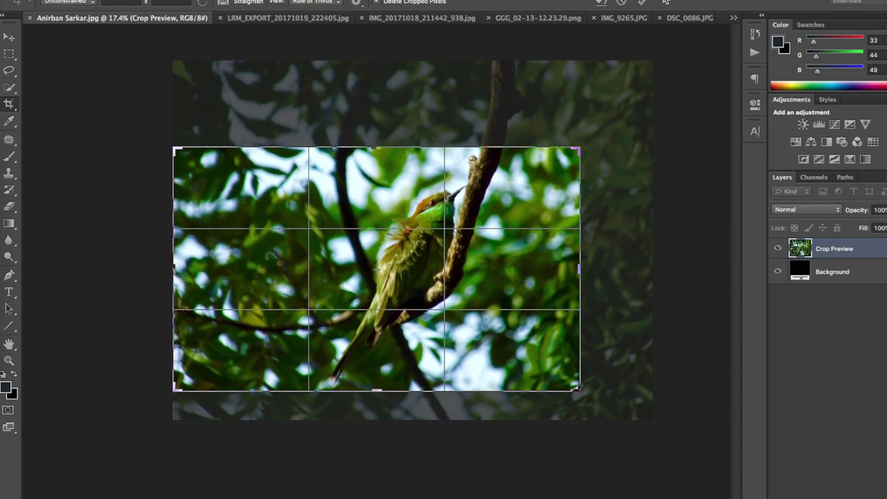
{"action": "left_click", "coordinate": [642, 3]}
{"action": "key", "text": "z"}
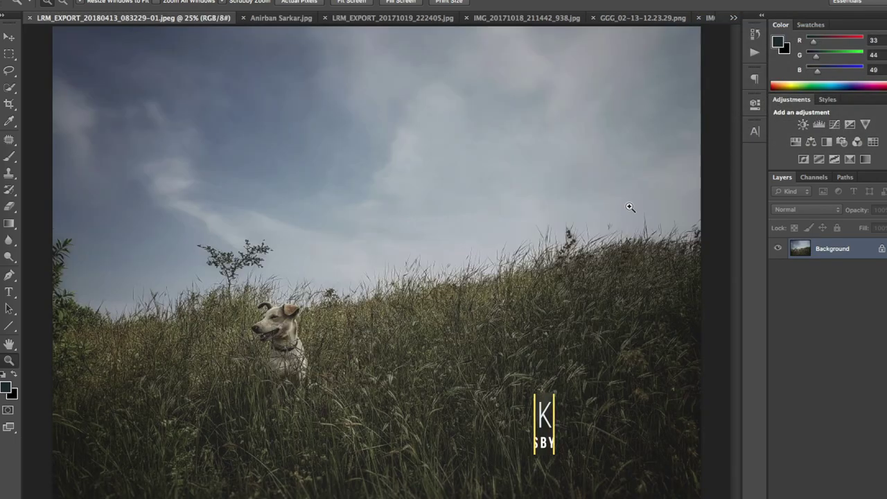
{"action": "left_click_drag", "start_coordinate": [405, 285], "coordinate": [385, 286]}
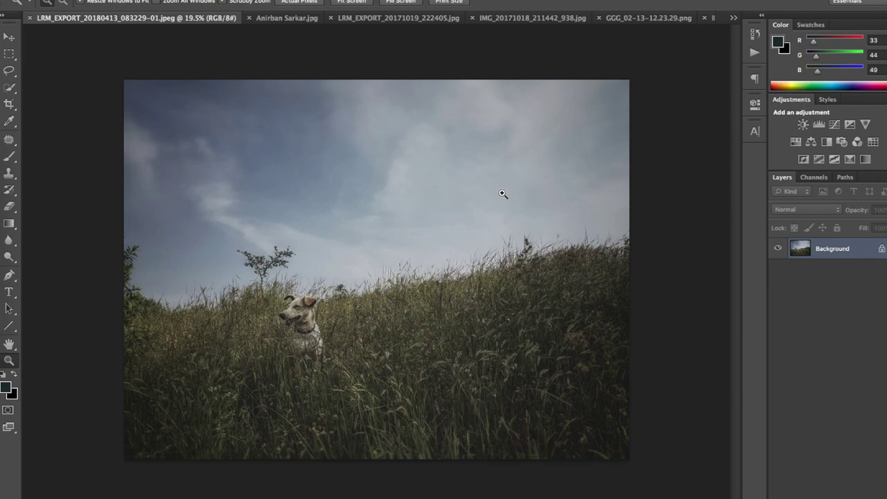
Crop the dog photo, raising the bottom edge and lowering the top edge
{"action": "key", "text": "c"}
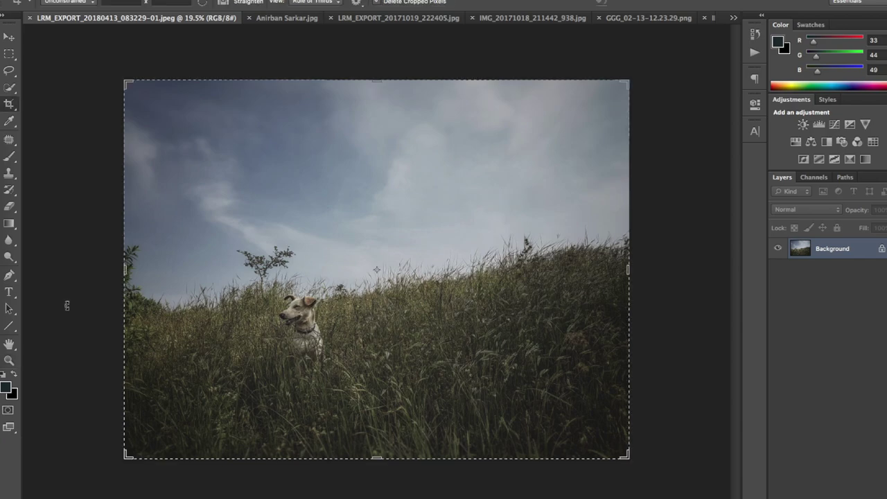
{"action": "mouse_move", "coordinate": [126, 269]}
{"action": "left_mouse_down"}
{"action": "mouse_move", "coordinate": [125, 254]}
{"action": "mouse_move", "coordinate": [133, 266]}
{"action": "mouse_move", "coordinate": [115, 263]}
{"action": "mouse_move", "coordinate": [138, 272]}
{"action": "left_mouse_up"}
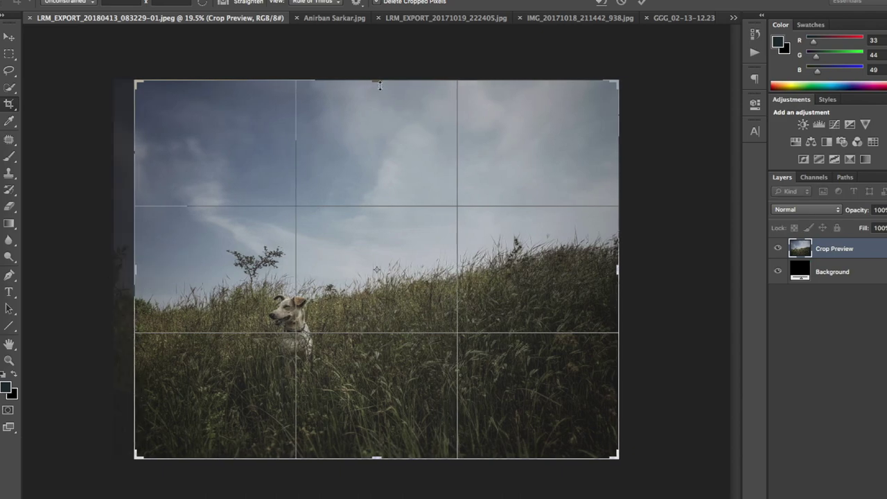
{"action": "left_click_drag", "start_coordinate": [377, 456], "coordinate": [376, 432]}
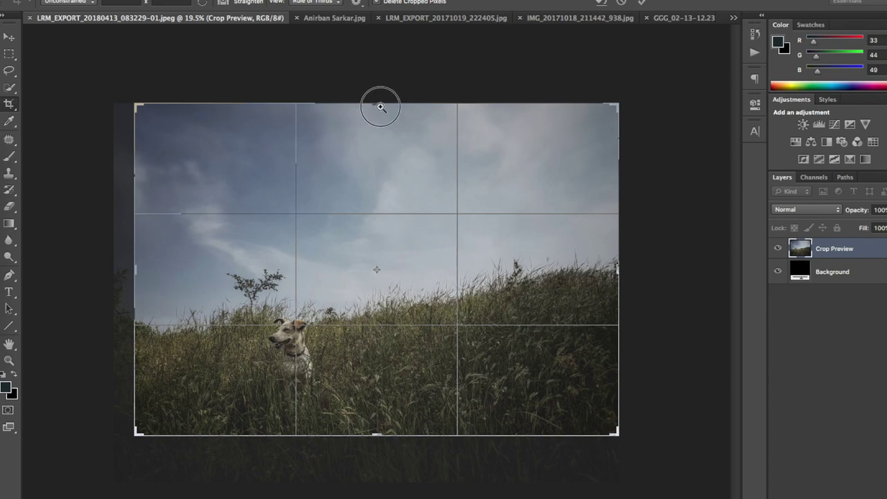
{"action": "left_click_drag", "start_coordinate": [380, 108], "coordinate": [376, 120]}
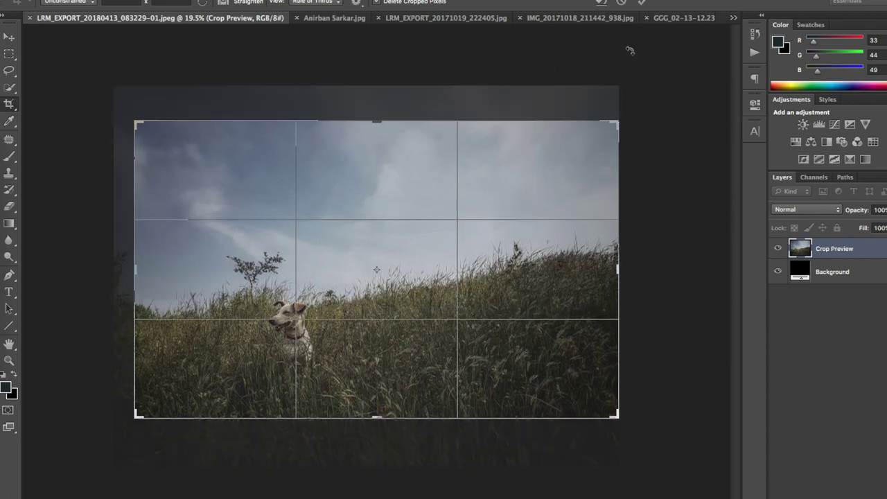
{"action": "left_click", "coordinate": [642, 6]}
{"action": "key", "text": "z"}
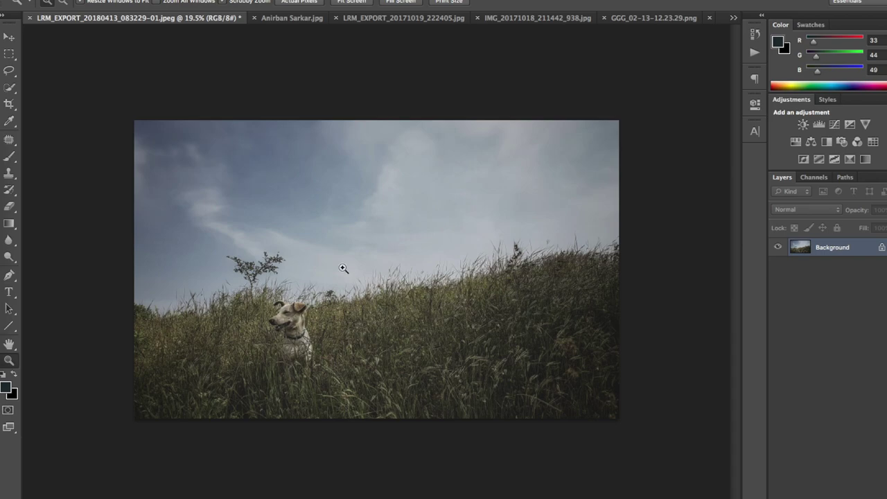
{"action": "left_click", "coordinate": [734, 17]}
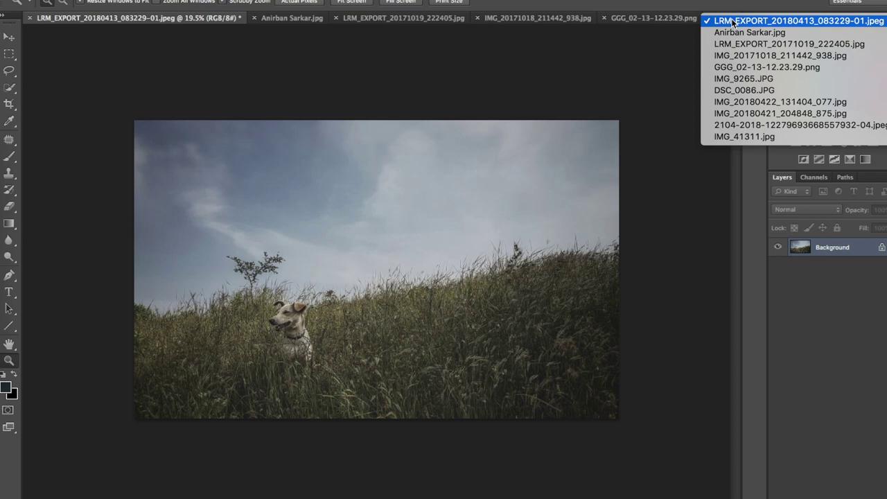